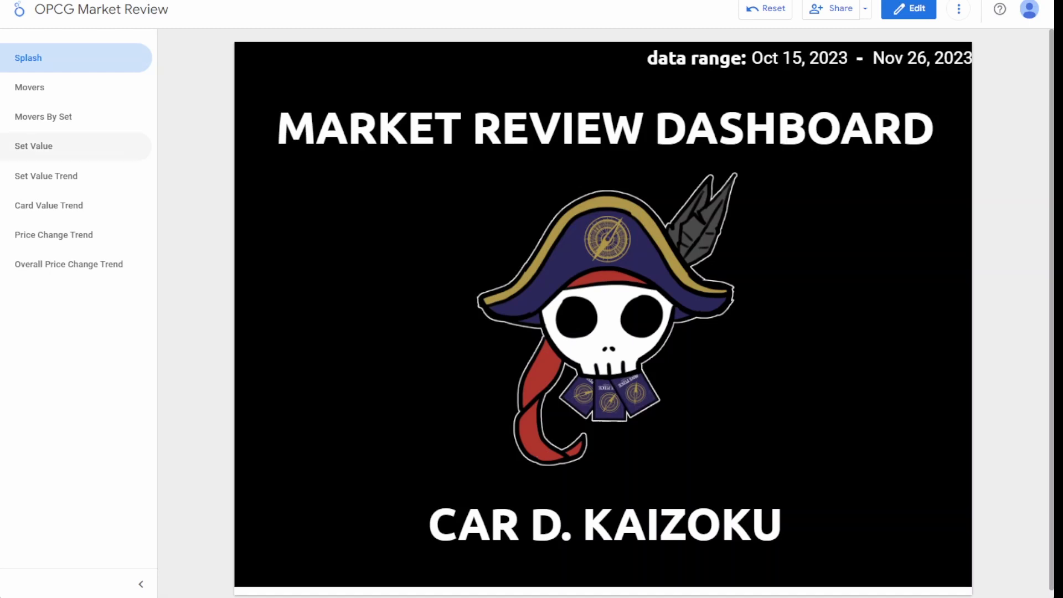
Open the Movers page and scroll through its 154-card table for Nov 17–26, 2023.
{"action": "left_click", "coordinate": [88, 94]}
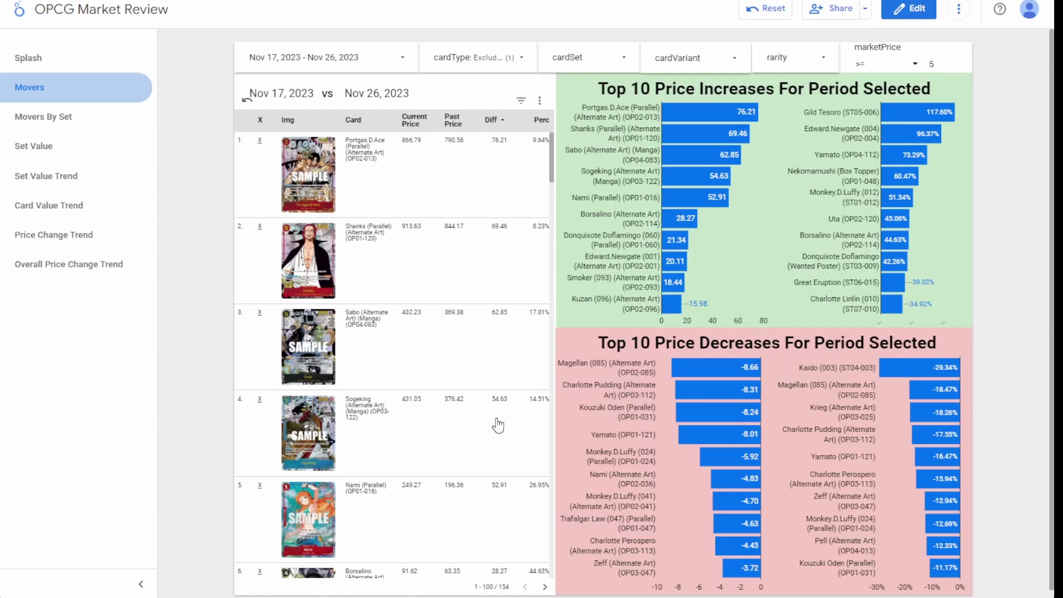
{"action": "scroll", "coordinate": [498, 424], "scroll_direction": "down", "scroll_amount": 2}
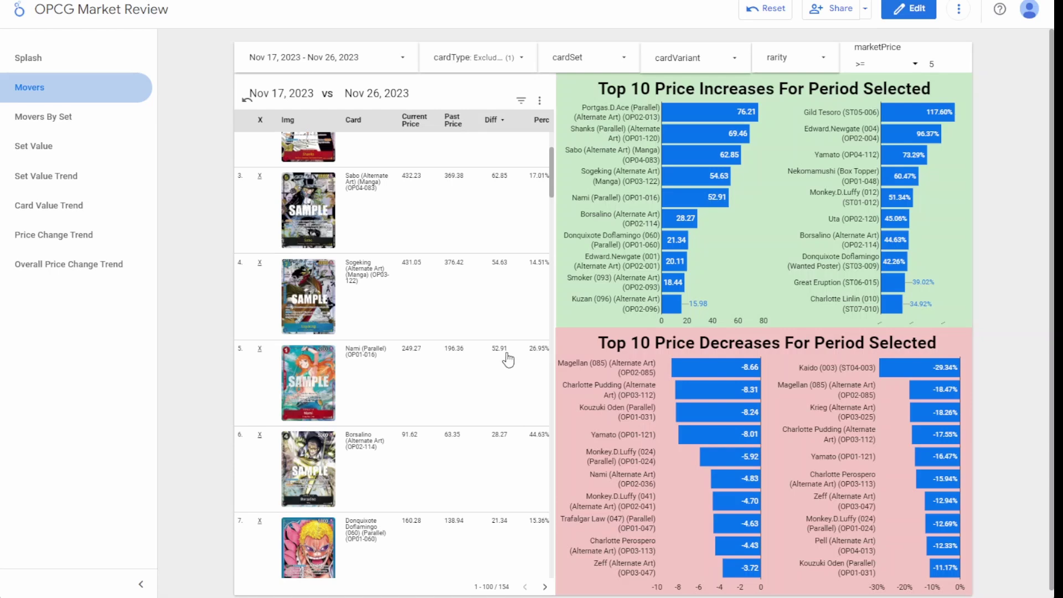
{"action": "scroll", "coordinate": [508, 360], "scroll_direction": "down", "scroll_amount": 3}
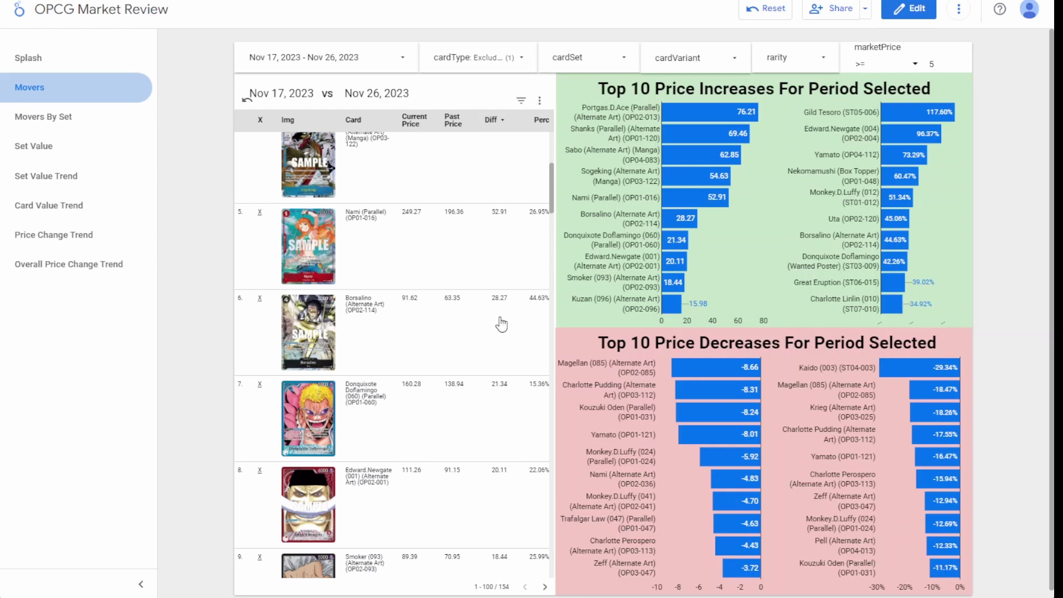
{"action": "scroll", "coordinate": [501, 324], "scroll_direction": "down", "scroll_amount": 2}
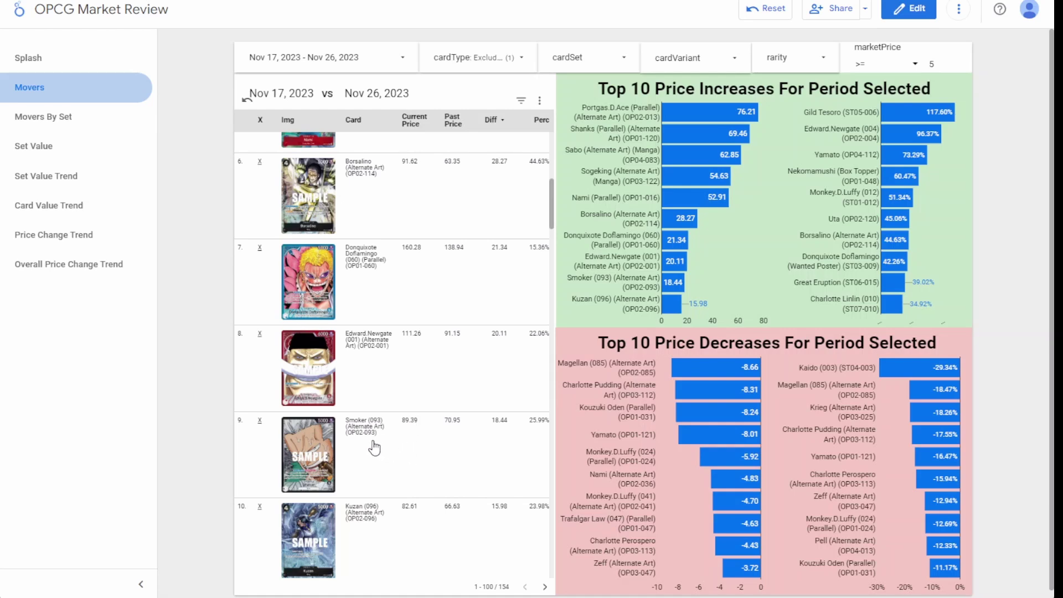
{"action": "scroll", "coordinate": [438, 440], "scroll_direction": "down", "scroll_amount": 5}
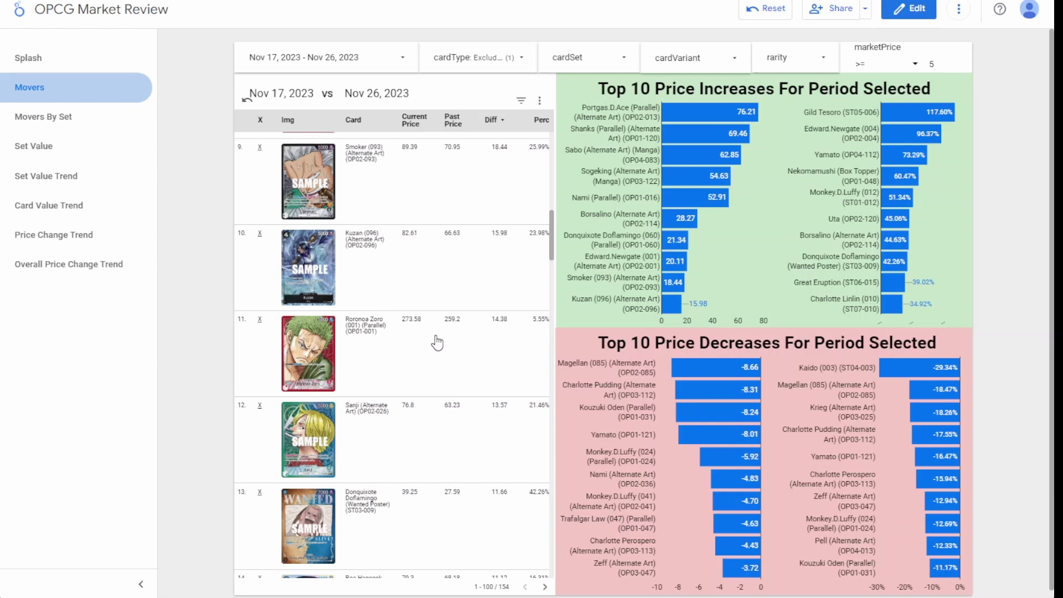
{"action": "left_click", "coordinate": [540, 123]}
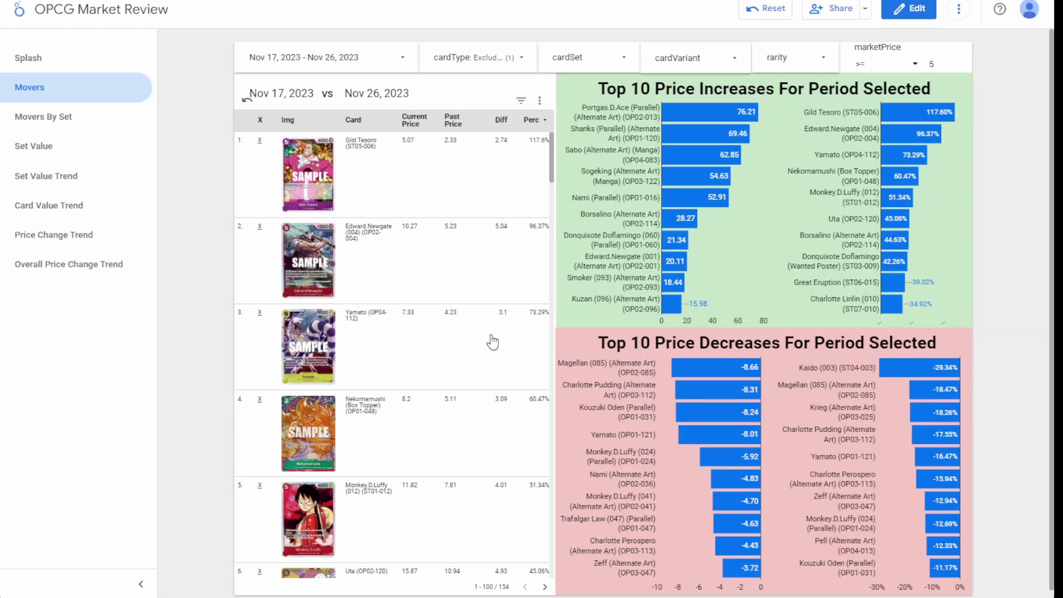
{"action": "scroll", "coordinate": [492, 342], "scroll_direction": "down", "scroll_amount": 2}
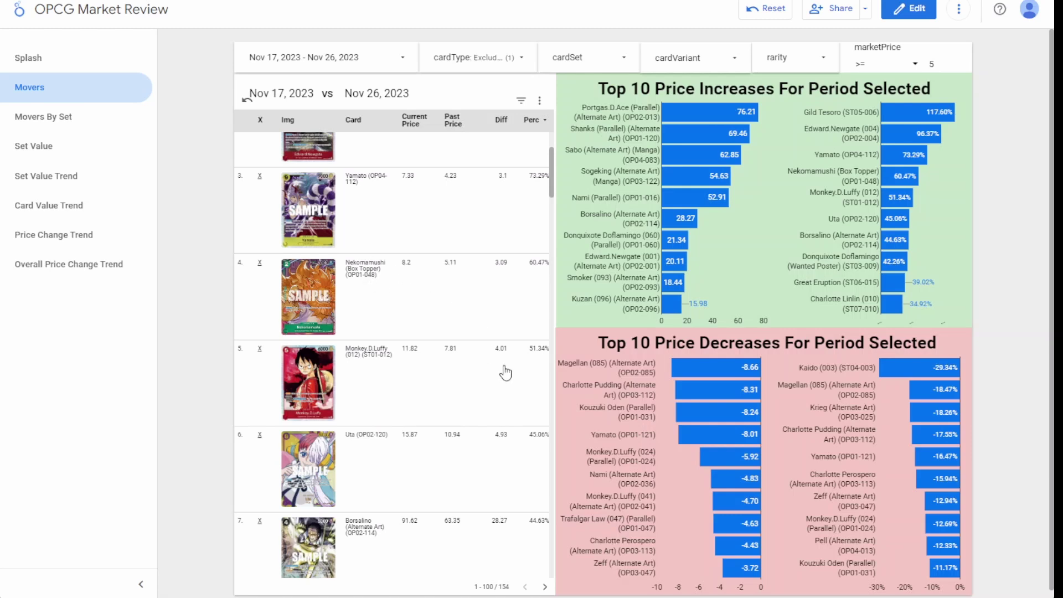
{"action": "scroll", "coordinate": [506, 372], "scroll_direction": "down", "scroll_amount": 2}
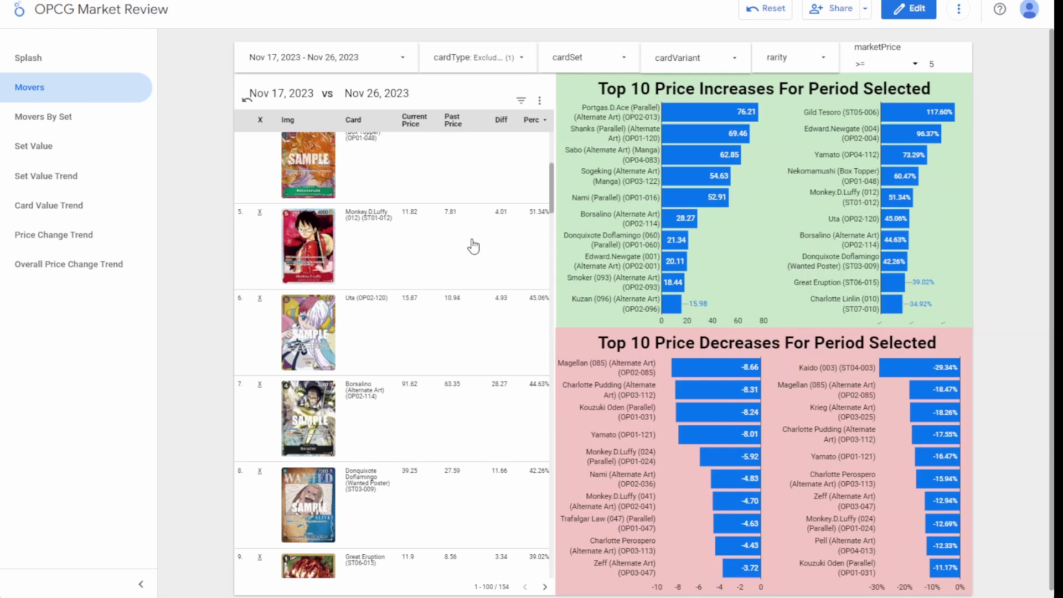
{"action": "scroll", "coordinate": [473, 246], "scroll_direction": "down", "scroll_amount": 3}
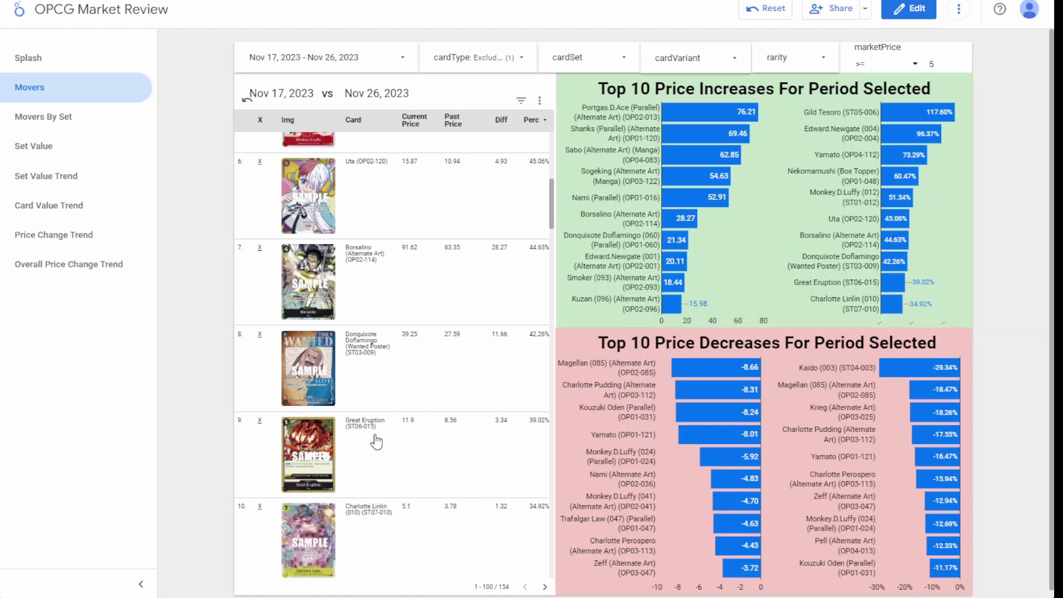
{"action": "scroll", "coordinate": [459, 437], "scroll_direction": "down", "scroll_amount": 2}
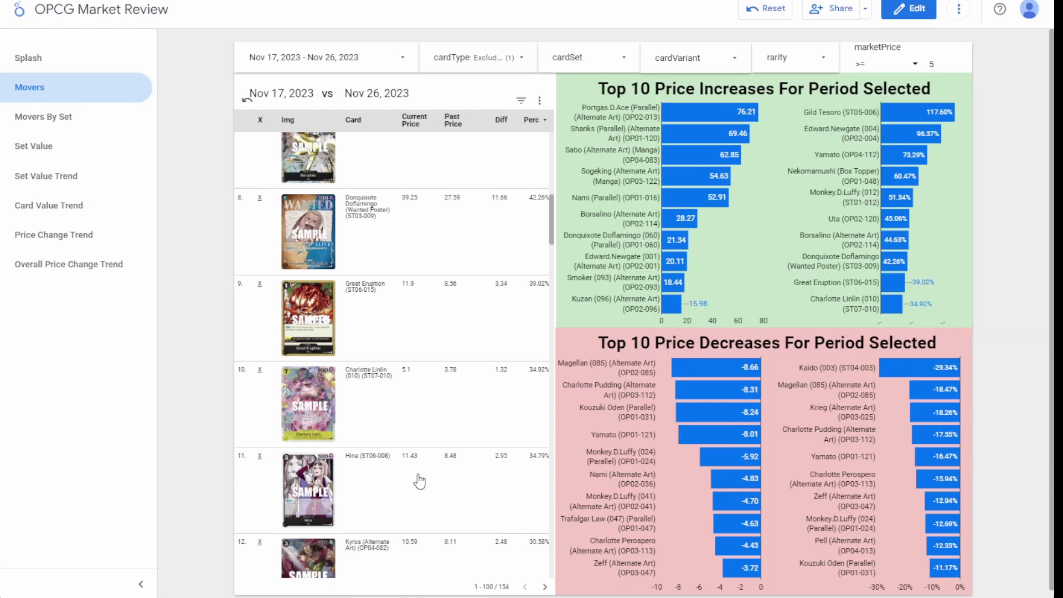
{"action": "scroll", "coordinate": [445, 457], "scroll_direction": "down", "scroll_amount": 3}
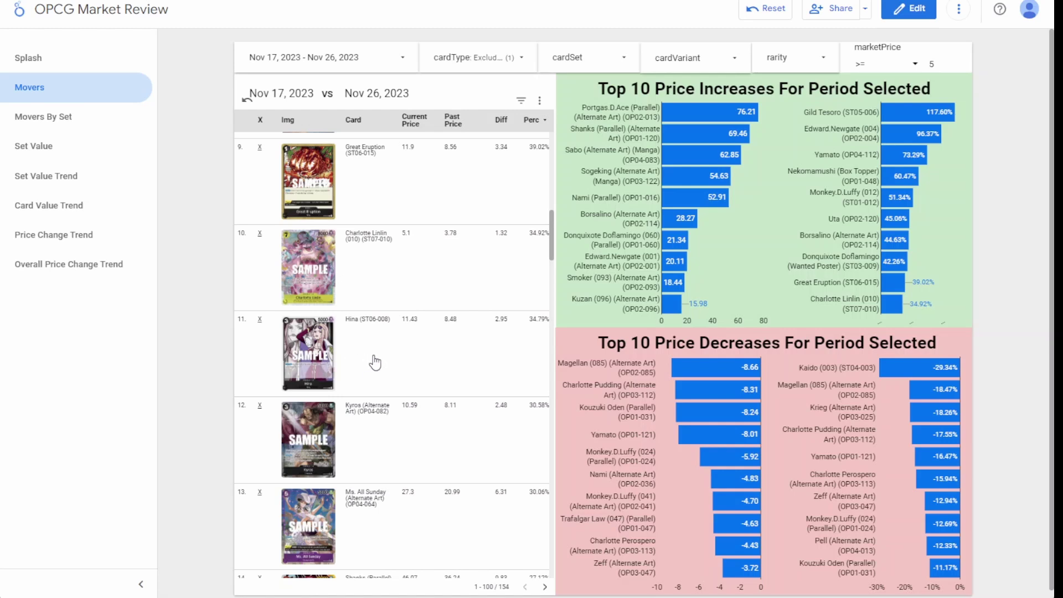
{"action": "scroll", "coordinate": [375, 363], "scroll_direction": "down", "scroll_amount": 3}
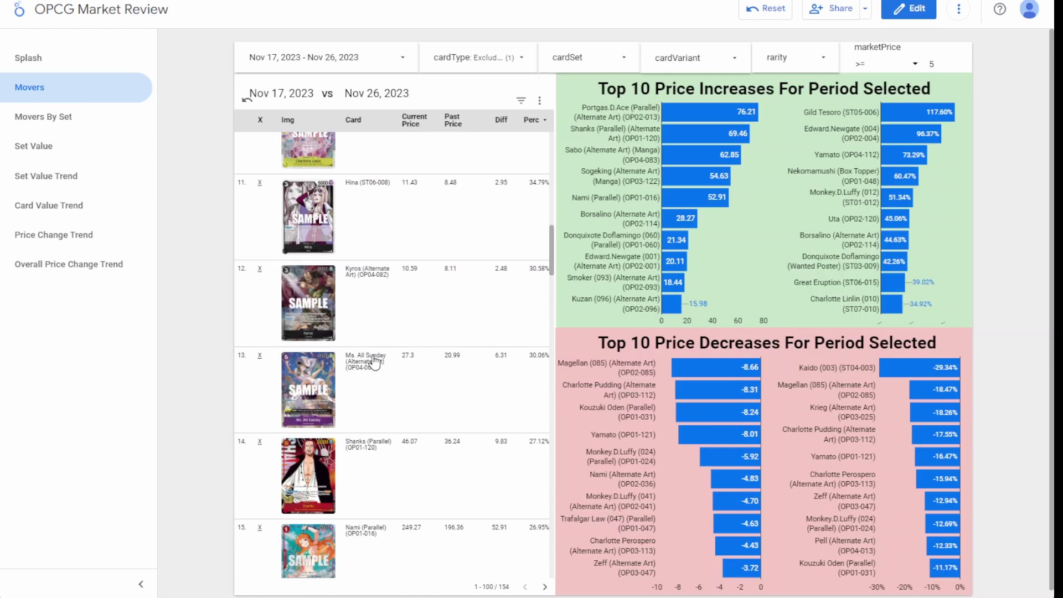
{"action": "scroll", "coordinate": [376, 361], "scroll_direction": "down", "scroll_amount": 6}
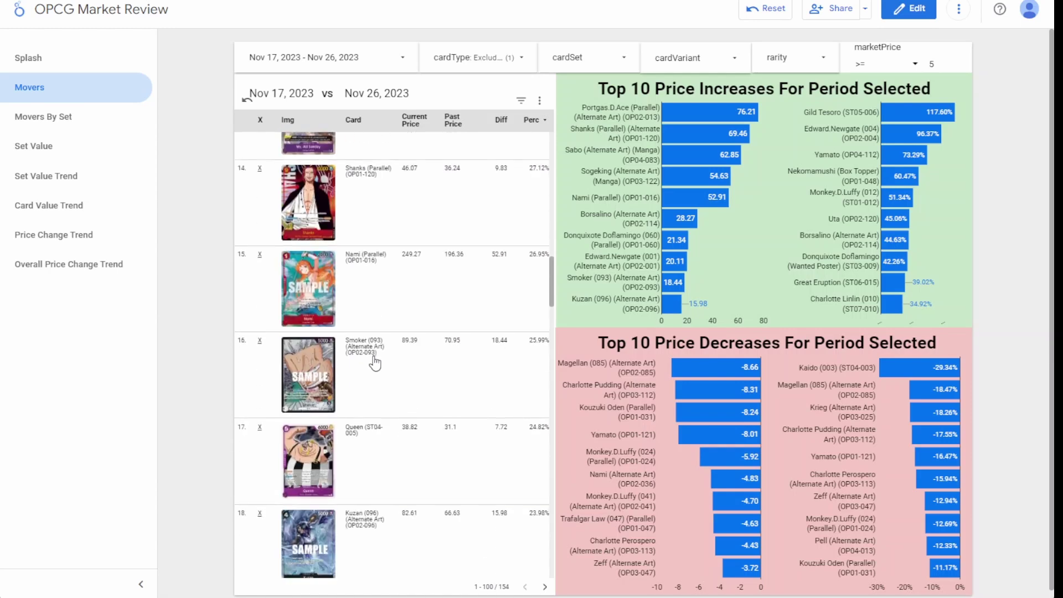
{"action": "scroll", "coordinate": [487, 277], "scroll_direction": "up", "scroll_amount": 15}
{"action": "left_click", "coordinate": [498, 132]}
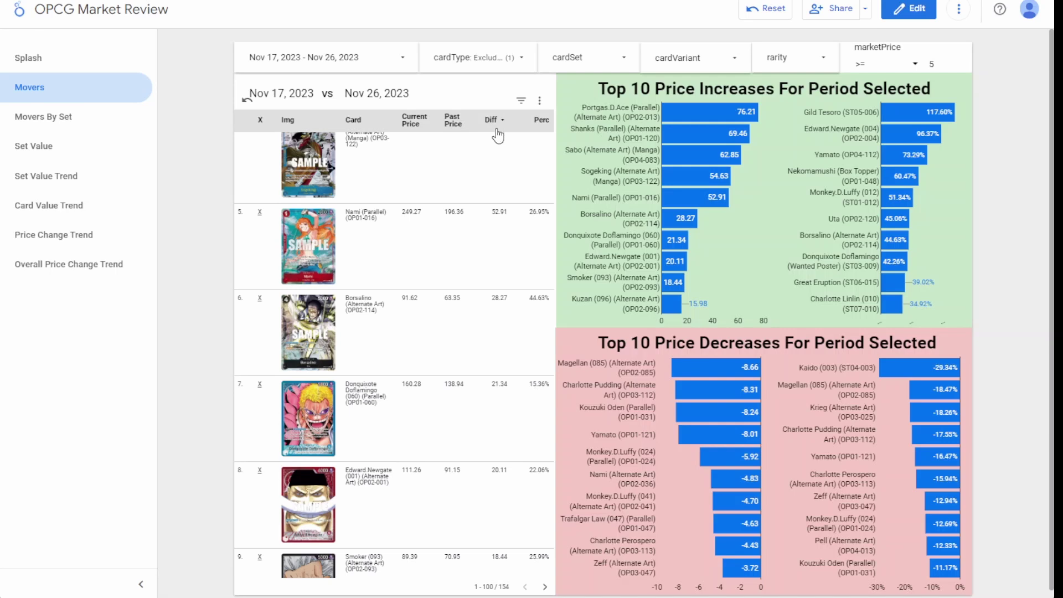
Sort the Movers table by Diff ascending so Magellan at -8.66 leads, and scroll the rows.
{"action": "left_click", "coordinate": [499, 128]}
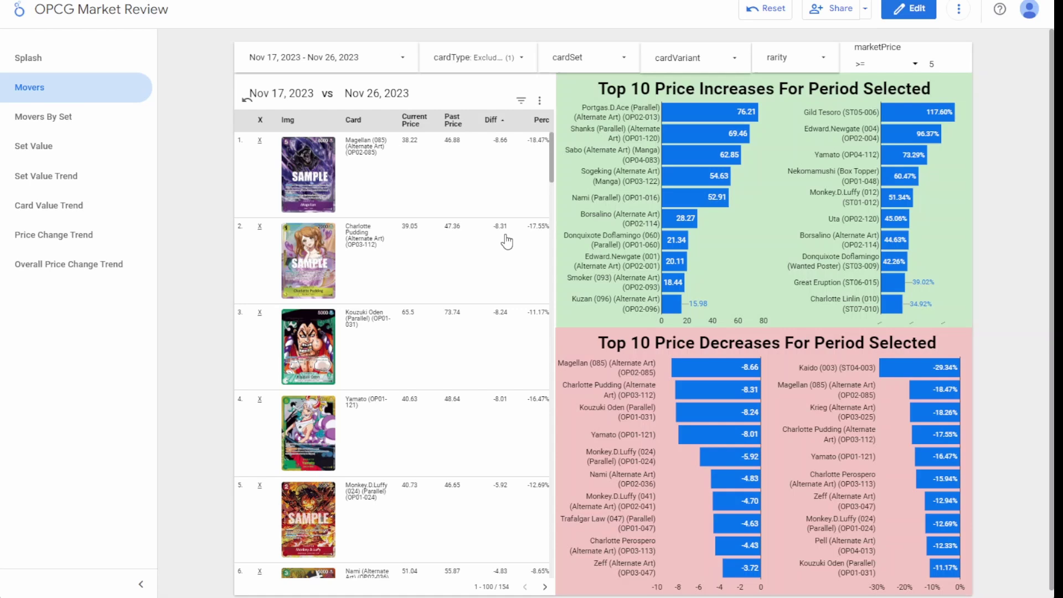
{"action": "scroll", "coordinate": [495, 269], "scroll_direction": "down", "scroll_amount": 3}
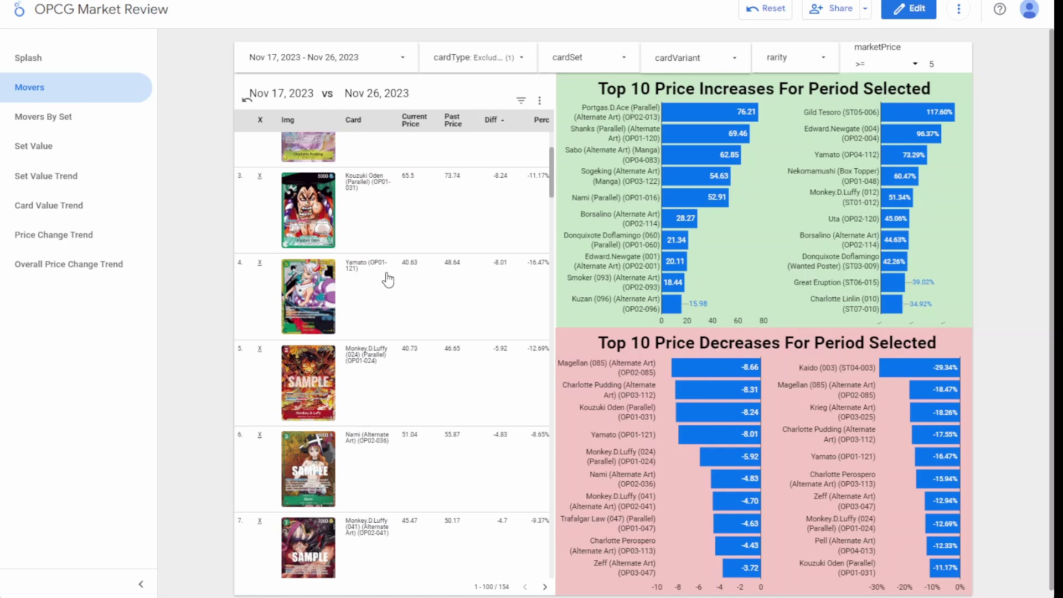
{"action": "scroll", "coordinate": [398, 276], "scroll_direction": "down", "scroll_amount": 2}
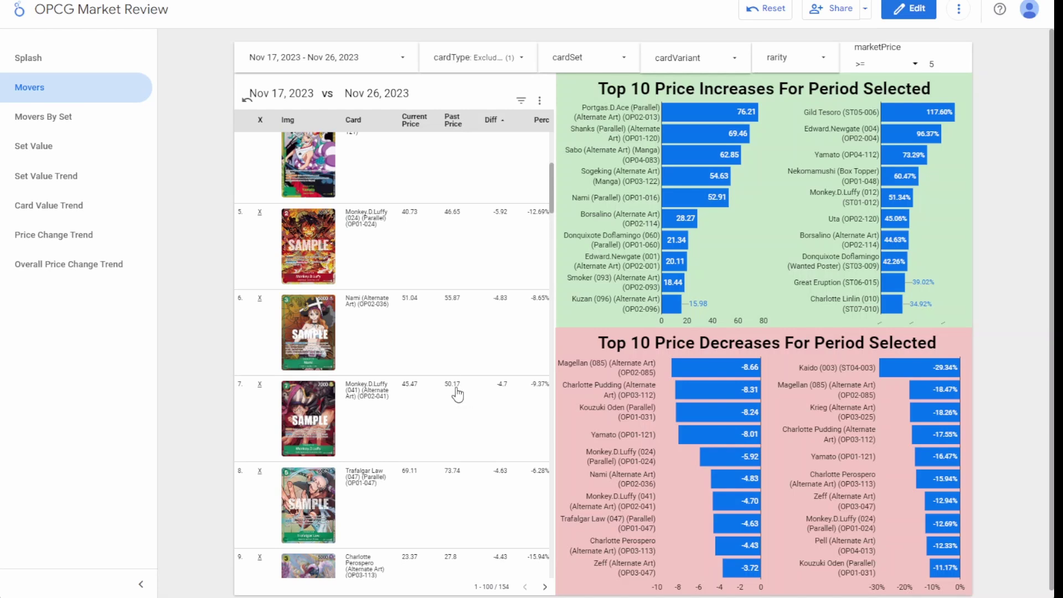
{"action": "scroll", "coordinate": [479, 396], "scroll_direction": "down", "scroll_amount": 2}
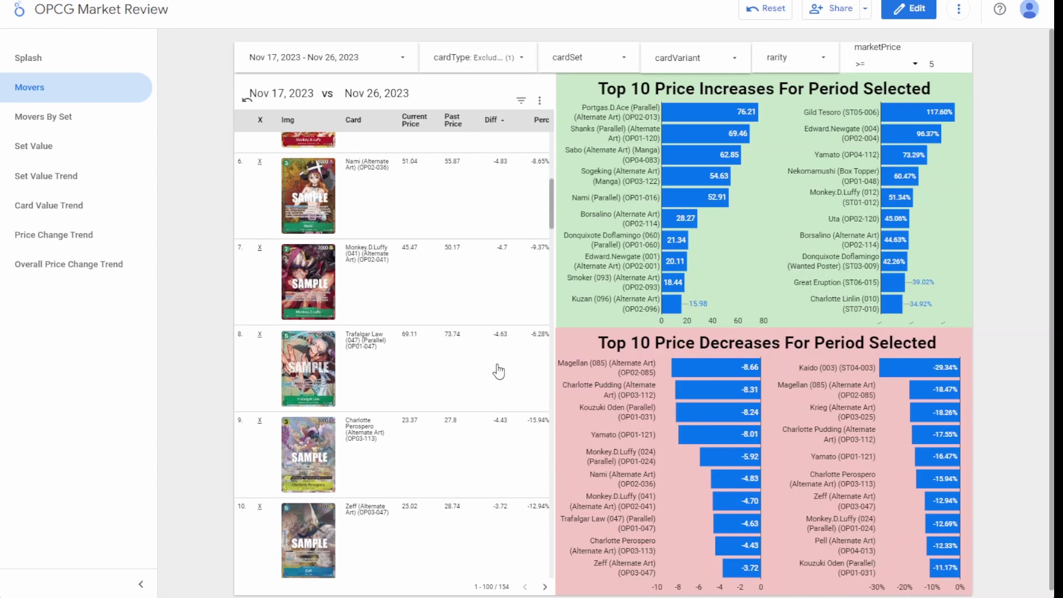
{"action": "scroll", "coordinate": [501, 368], "scroll_direction": "down", "scroll_amount": 2}
{"action": "scroll", "coordinate": [512, 160], "scroll_direction": "up", "scroll_amount": 6}
Sort the card table by Perc ascending so Kaido at -29.34% leads, and scroll the rows.
{"action": "left_click", "coordinate": [527, 126]}
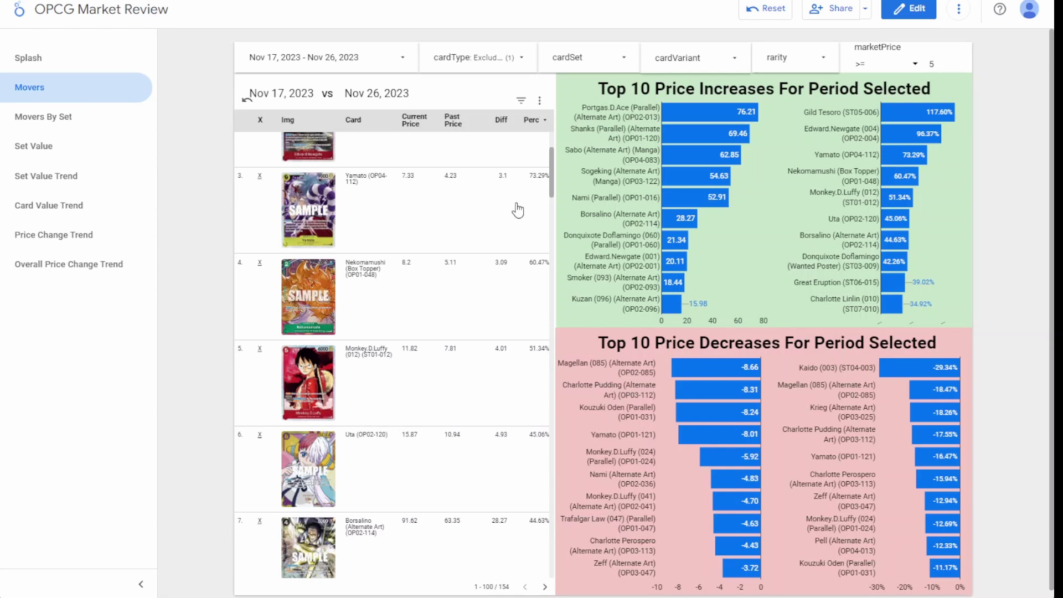
{"action": "scroll", "coordinate": [513, 170], "scroll_direction": "up", "scroll_amount": 2}
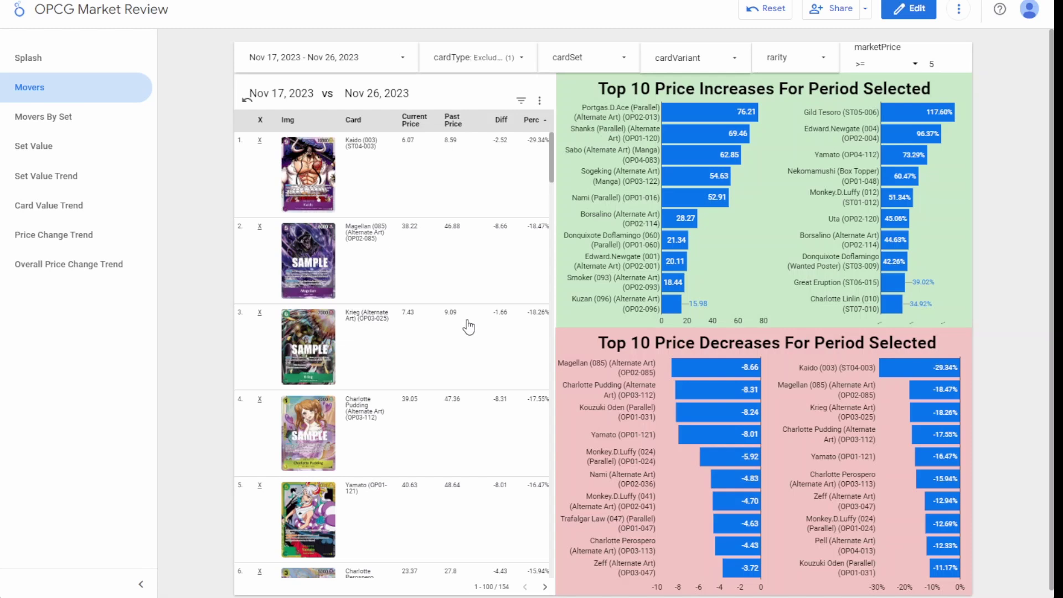
{"action": "scroll", "coordinate": [471, 323], "scroll_direction": "down", "scroll_amount": 5}
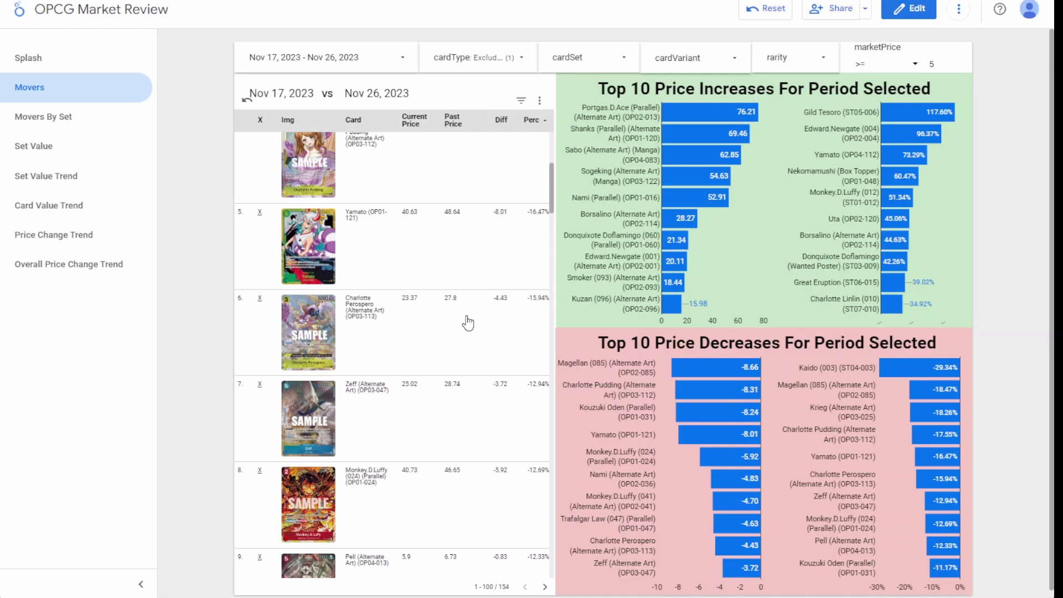
{"action": "scroll", "coordinate": [465, 318], "scroll_direction": "up", "scroll_amount": 2}
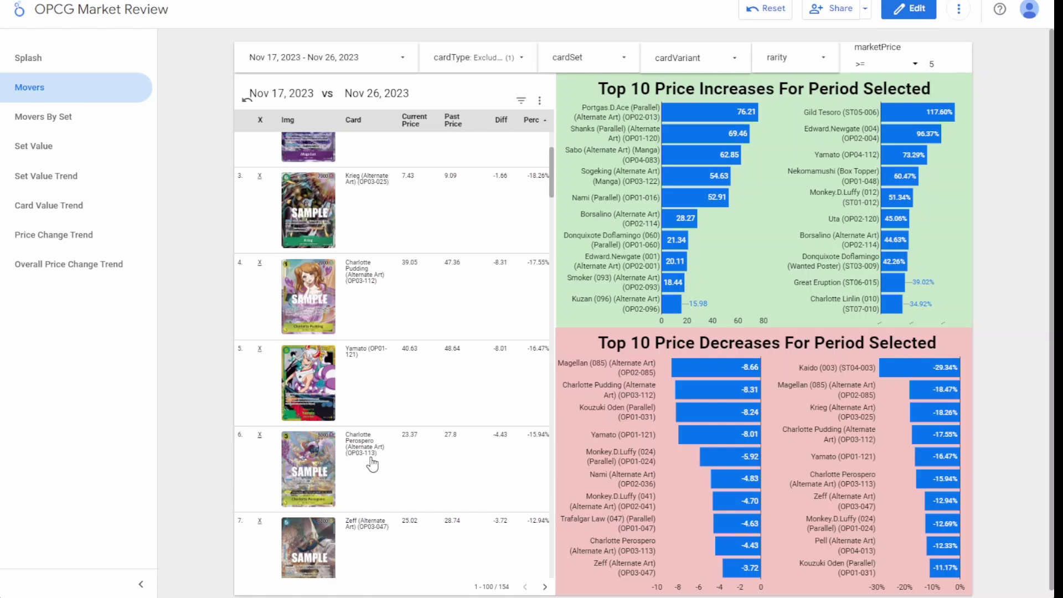
{"action": "scroll", "coordinate": [396, 446], "scroll_direction": "down", "scroll_amount": 9}
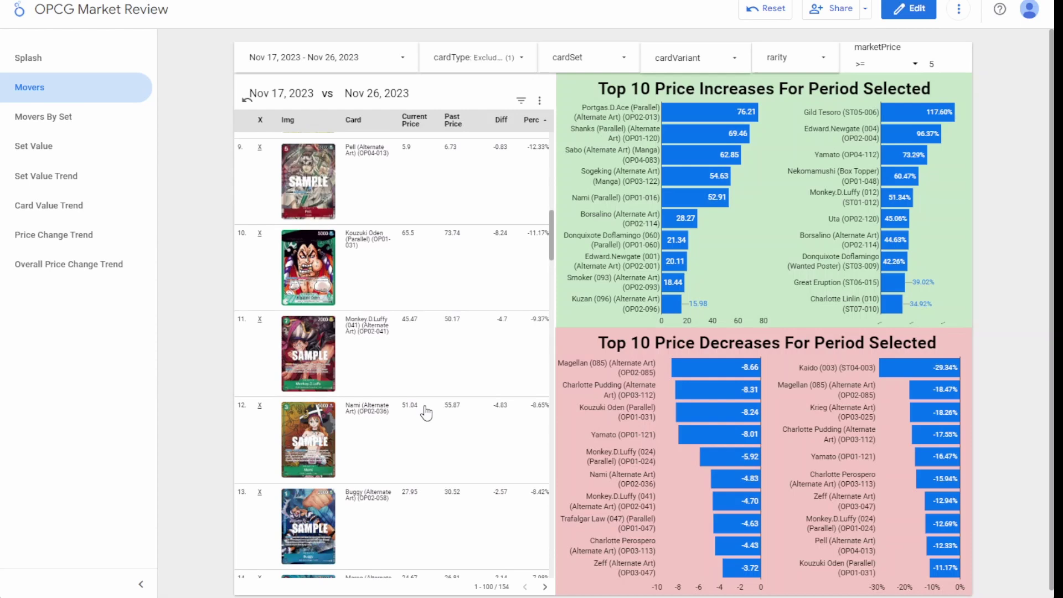
{"action": "scroll", "coordinate": [429, 411], "scroll_direction": "down", "scroll_amount": 2}
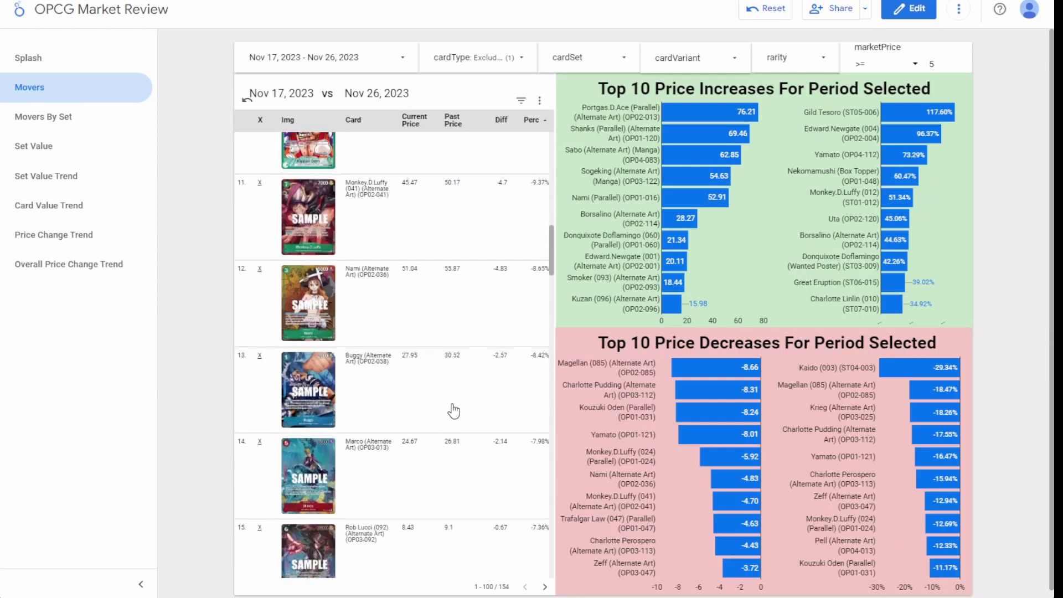
Open Movers By Set and scroll its set comparison, where OP02 leads with a 203.06 rise.
{"action": "left_click", "coordinate": [76, 118]}
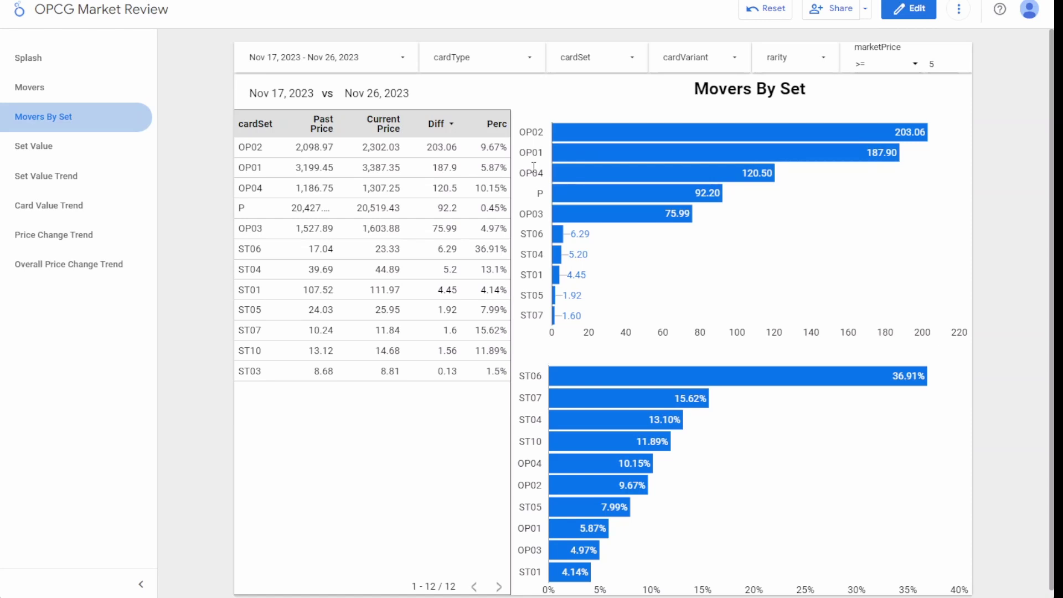
{"action": "mouse_move", "coordinate": [570, 186]}
{"action": "scroll", "coordinate": [452, 212], "scroll_direction": "down", "scroll_amount": 1}
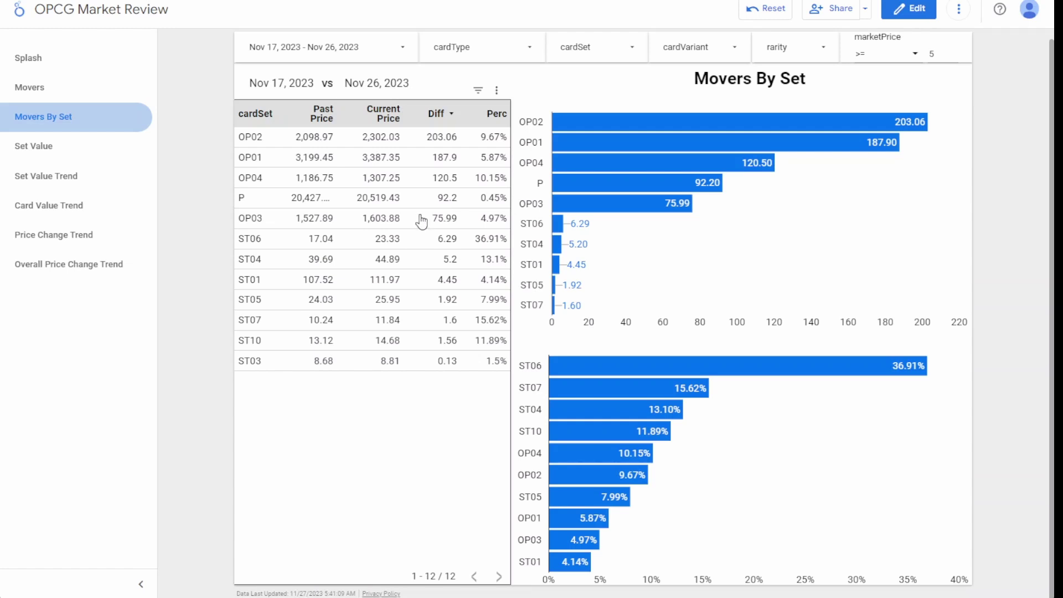
Open the Set Value page and uncheck ST in the cardType filter, leaving only OP01–OP04.
{"action": "left_click", "coordinate": [122, 147]}
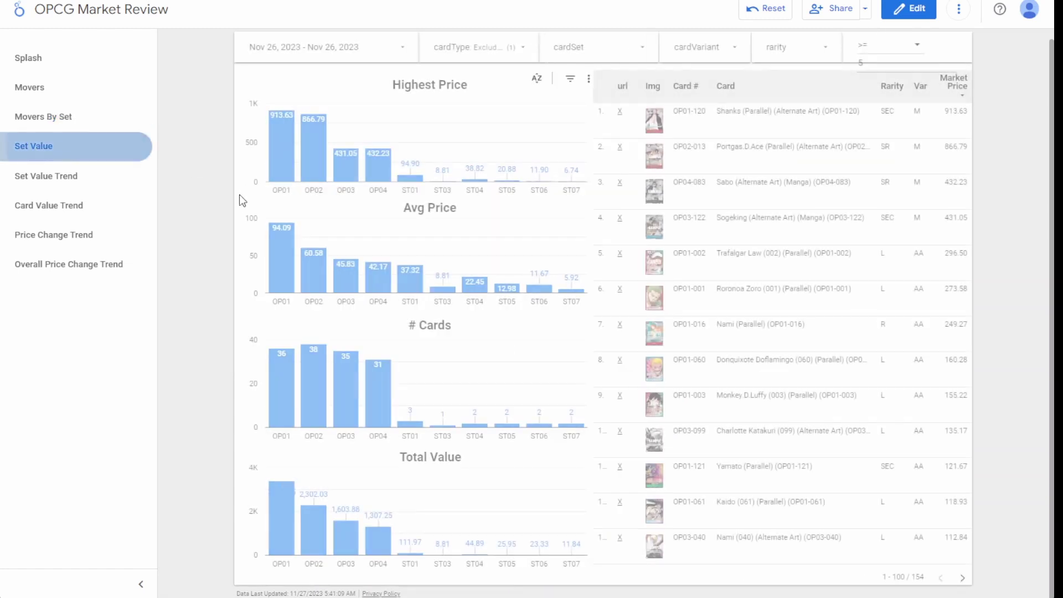
{"action": "mouse_move", "coordinate": [284, 519]}
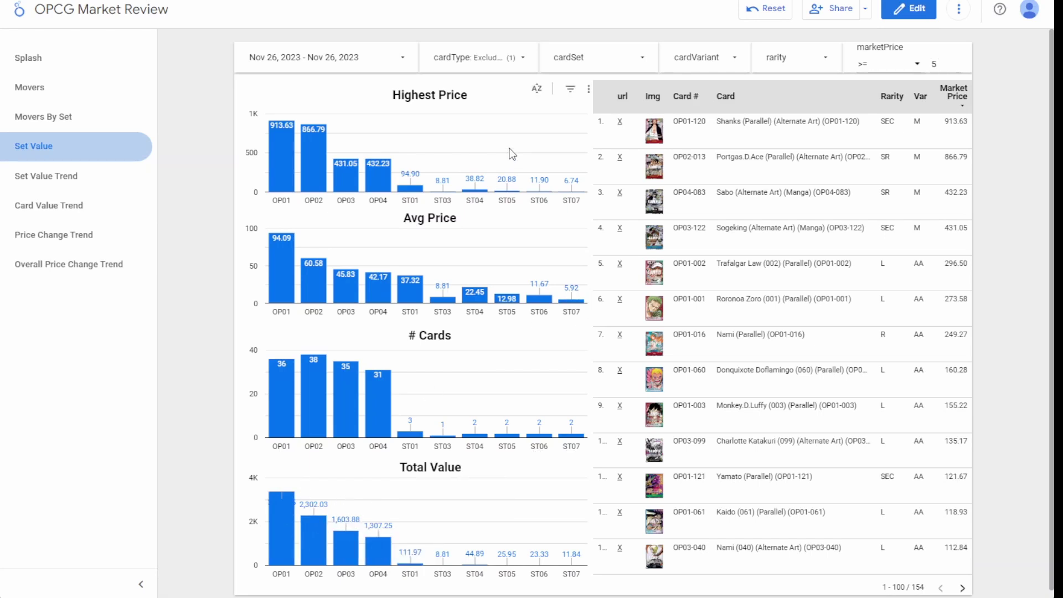
{"action": "left_click", "coordinate": [484, 60]}
{"action": "left_click", "coordinate": [442, 148]}
{"action": "left_click", "coordinate": [213, 229]}
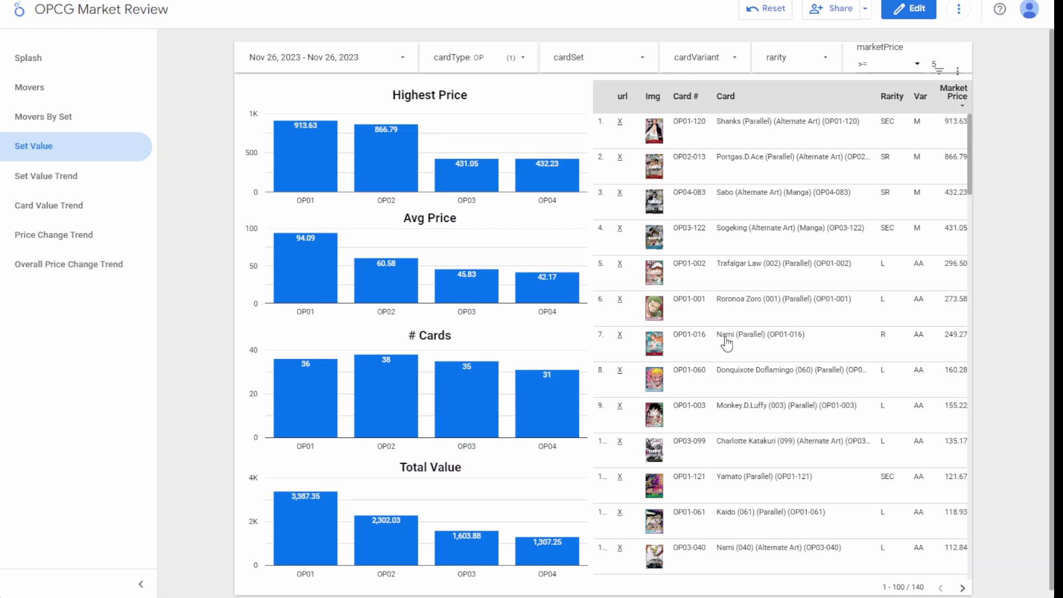
{"action": "scroll", "coordinate": [726, 344], "scroll_direction": "down", "scroll_amount": 7}
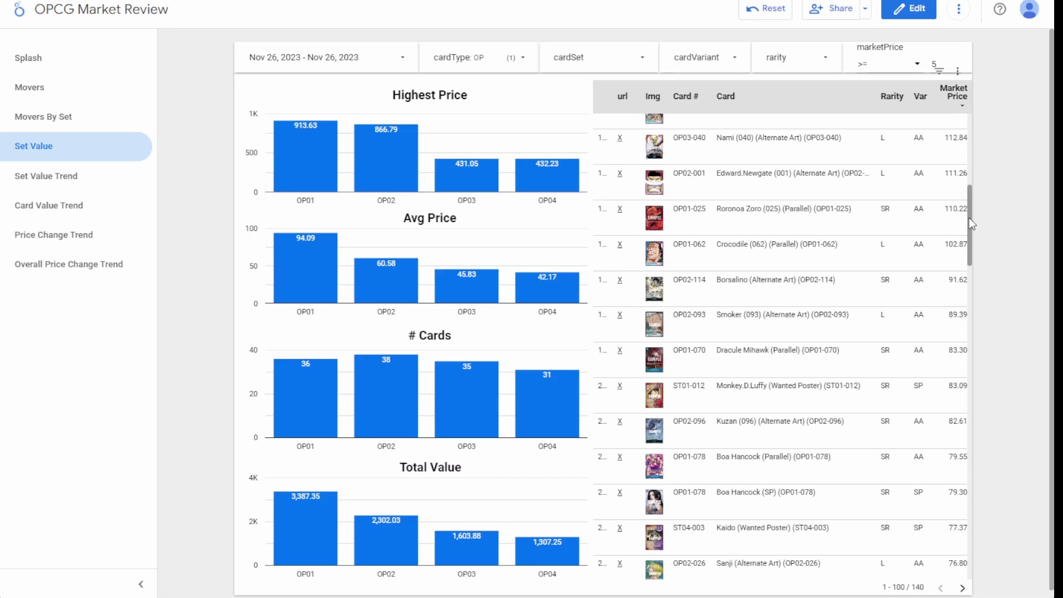
{"action": "mouse_move", "coordinate": [969, 218]}
{"action": "left_mouse_down"}
{"action": "mouse_move", "coordinate": [964, 248]}
{"action": "mouse_move", "coordinate": [979, 139]}
{"action": "left_mouse_up"}
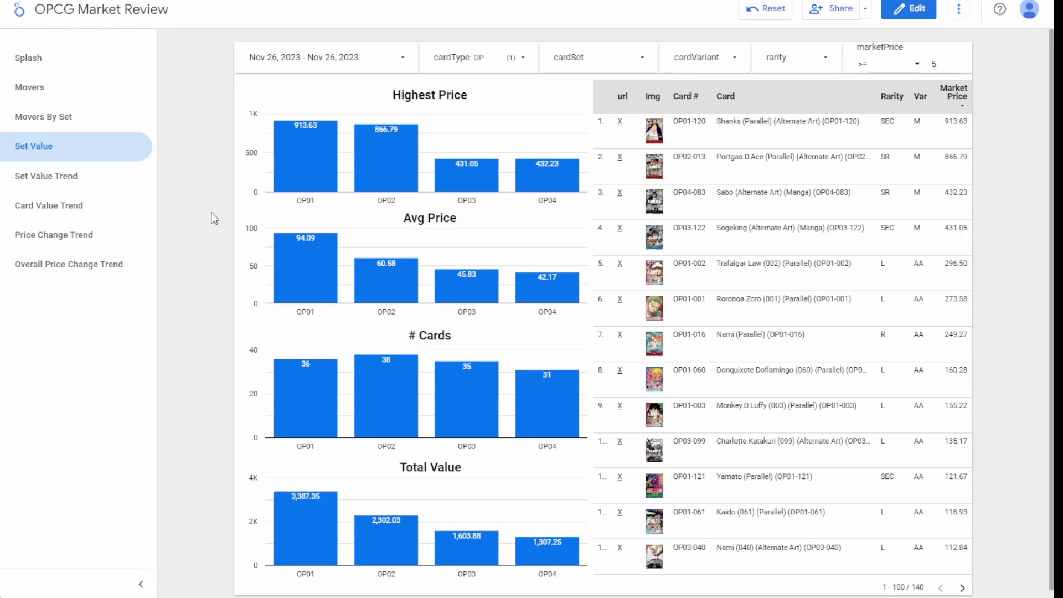
Switch the cardType filter from OP to ST only.
{"action": "left_click", "coordinate": [505, 58]}
{"action": "left_click", "coordinate": [439, 145]}
{"action": "left_click", "coordinate": [440, 123]}
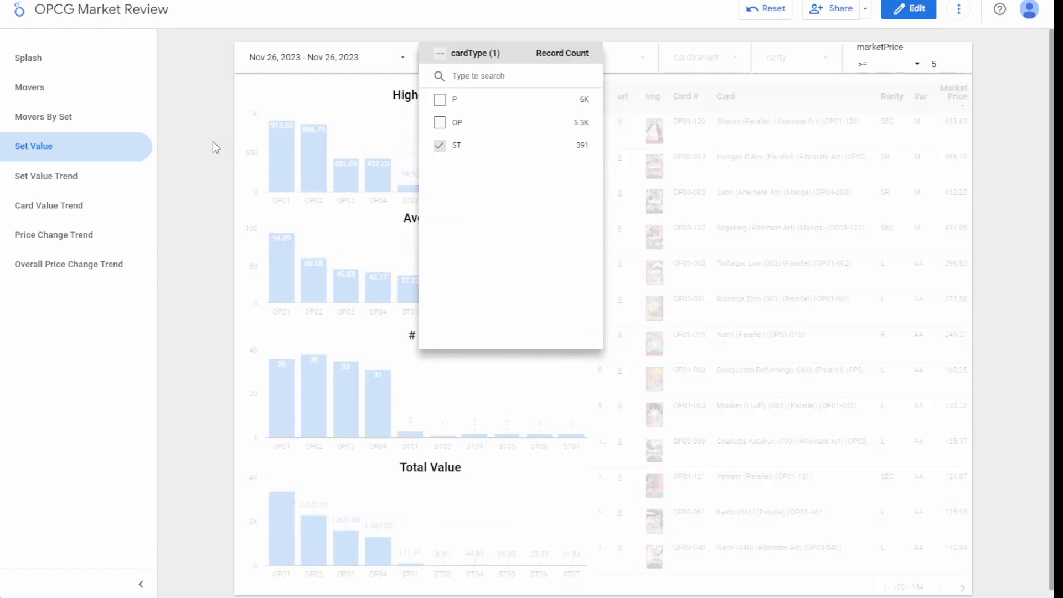
{"action": "left_click", "coordinate": [209, 147]}
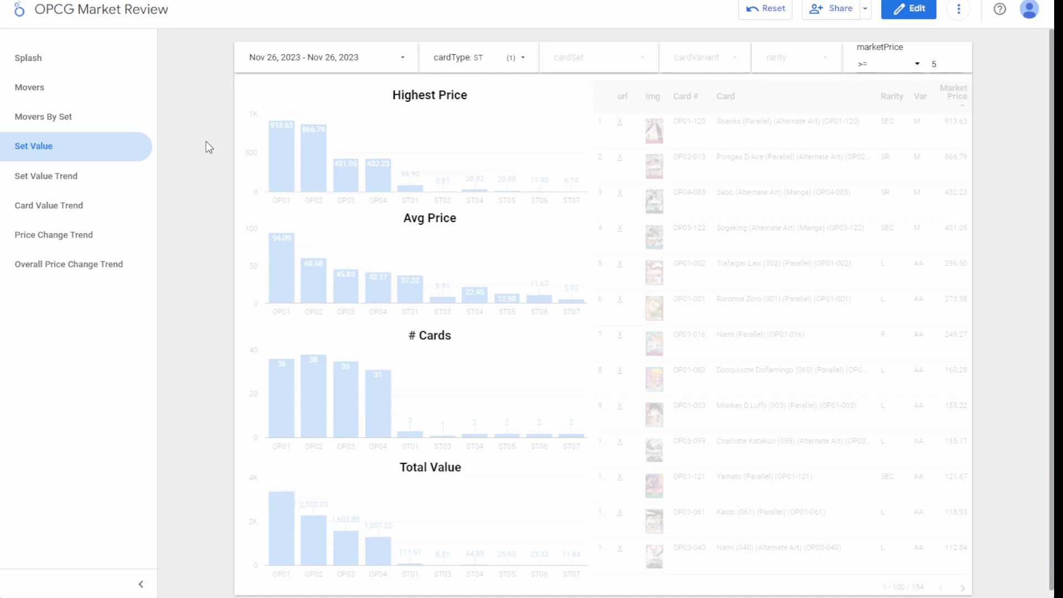
Set the minimum market price to 0 and cross-filter the dashboard to set ST01.
{"action": "double_click", "coordinate": [944, 65]}
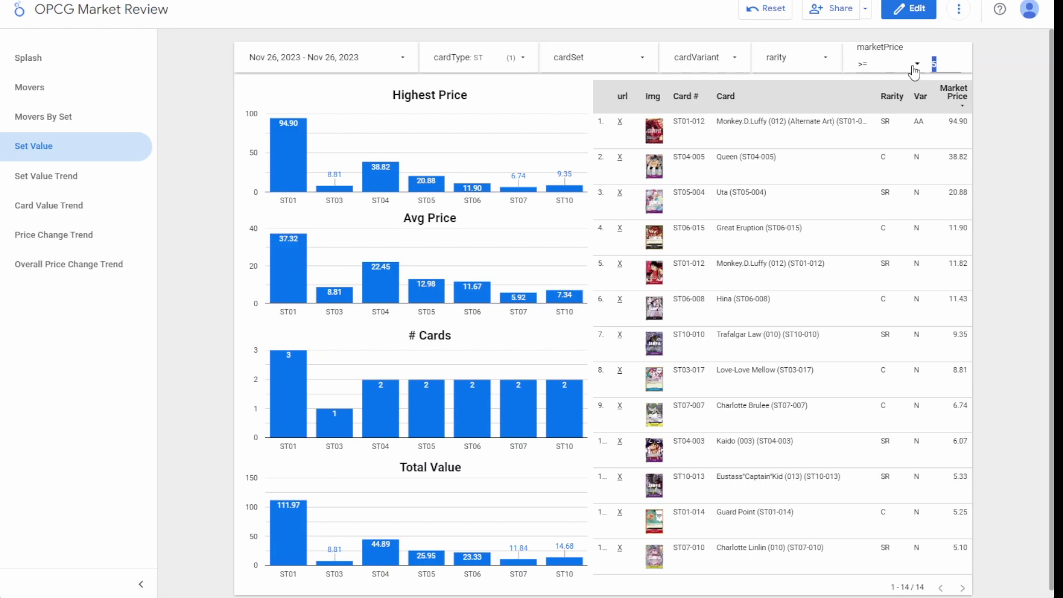
{"action": "type", "text": "0"}
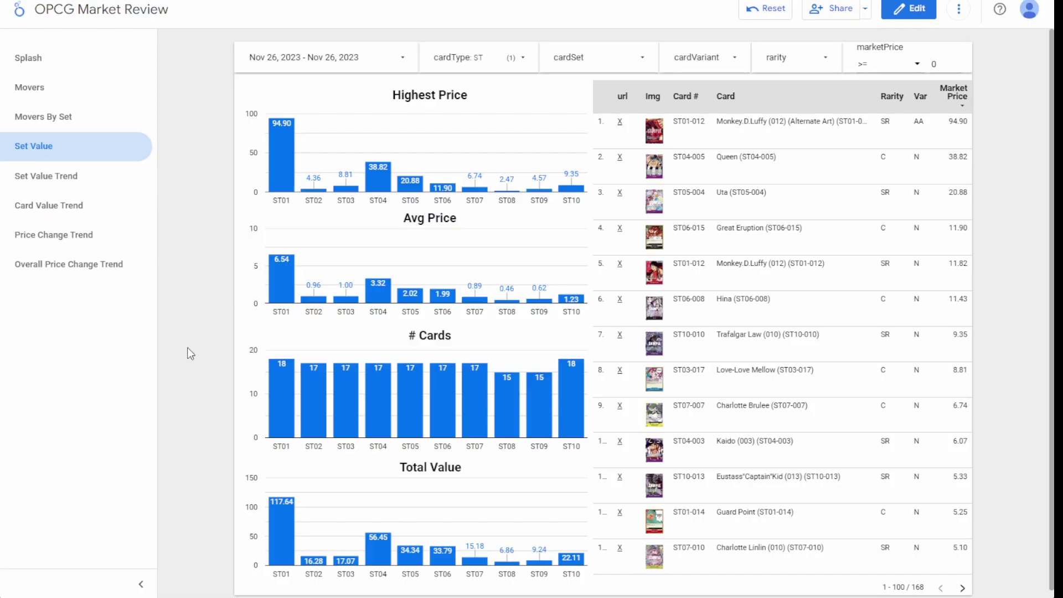
{"action": "left_click", "coordinate": [283, 534]}
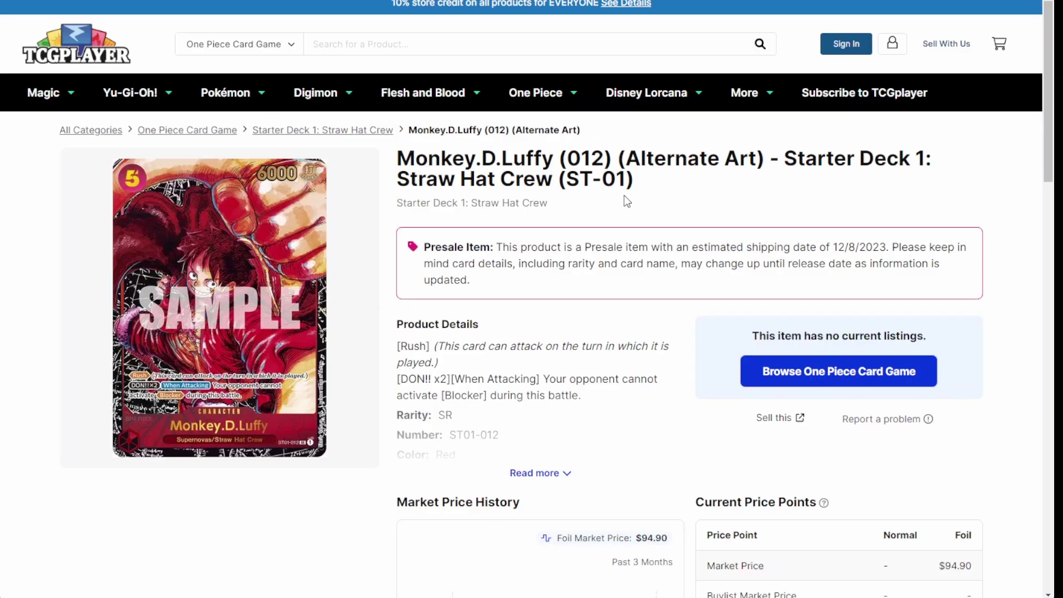
{"action": "scroll", "coordinate": [627, 201], "scroll_direction": "down", "scroll_amount": 2}
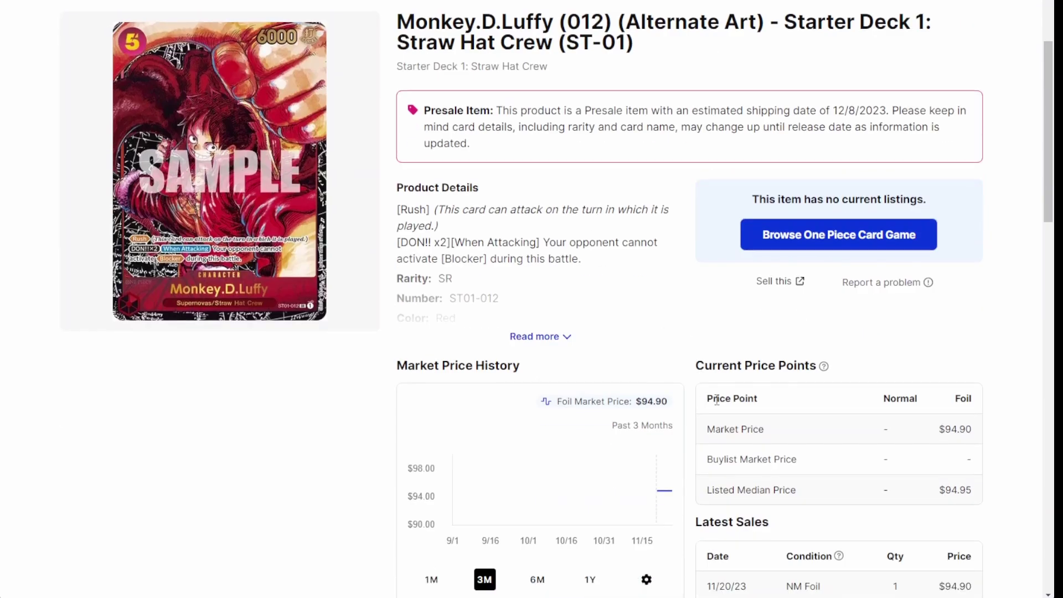
{"action": "scroll", "coordinate": [707, 331], "scroll_direction": "down", "scroll_amount": 3}
{"action": "mouse_move", "coordinate": [665, 364]}
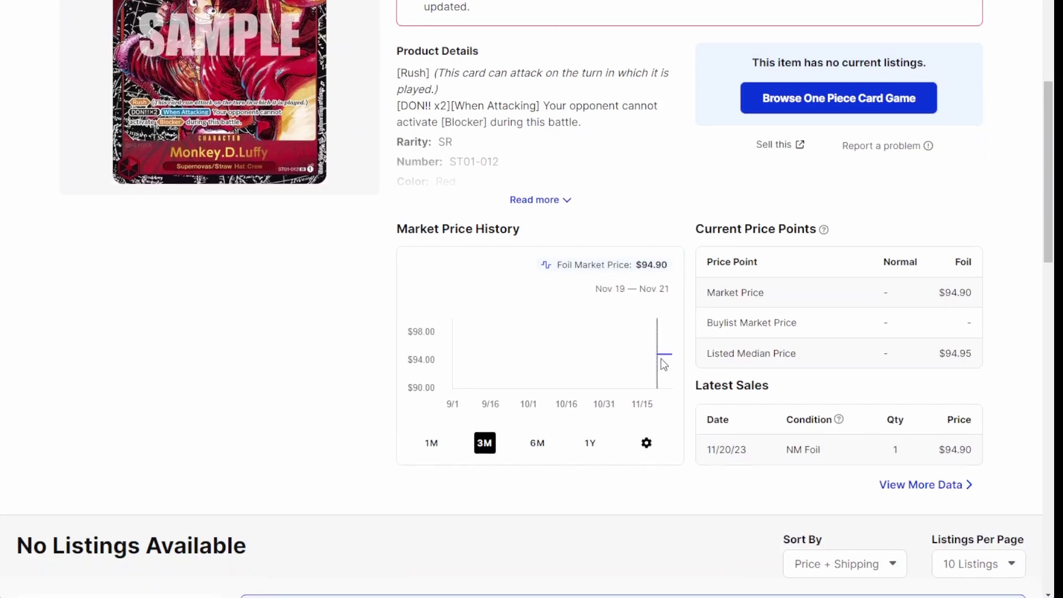
{"action": "scroll", "coordinate": [659, 357], "scroll_direction": "up", "scroll_amount": 5}
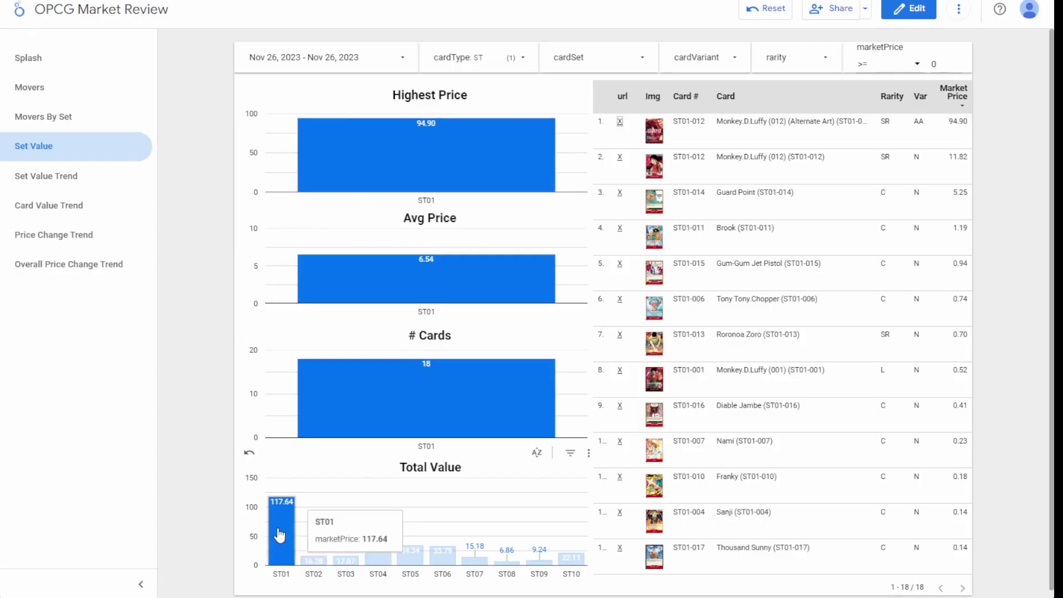
{"action": "left_click", "coordinate": [620, 120]}
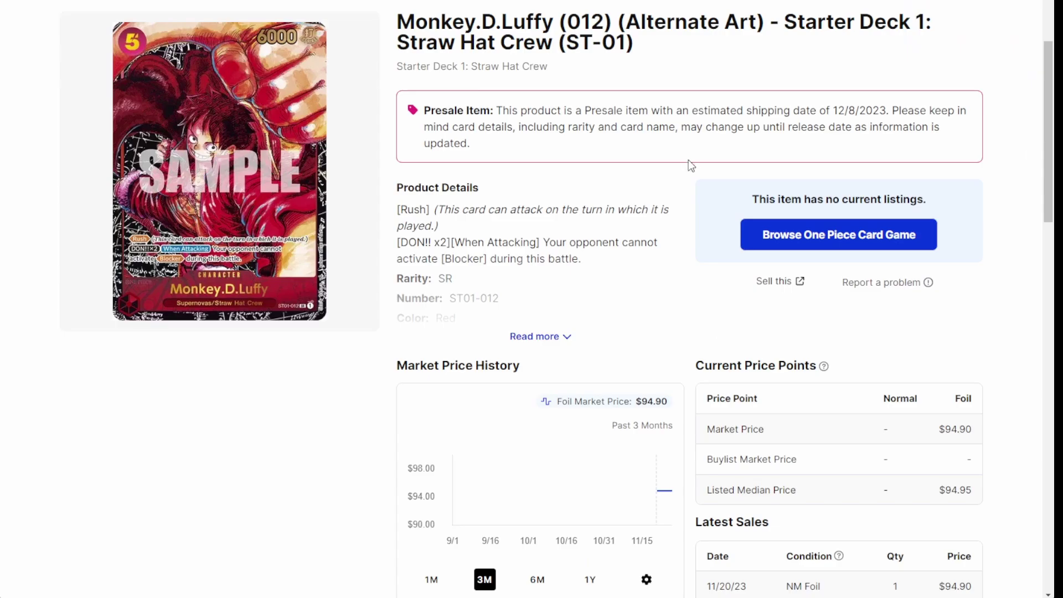
{"action": "scroll", "coordinate": [646, 195], "scroll_direction": "down", "scroll_amount": 3}
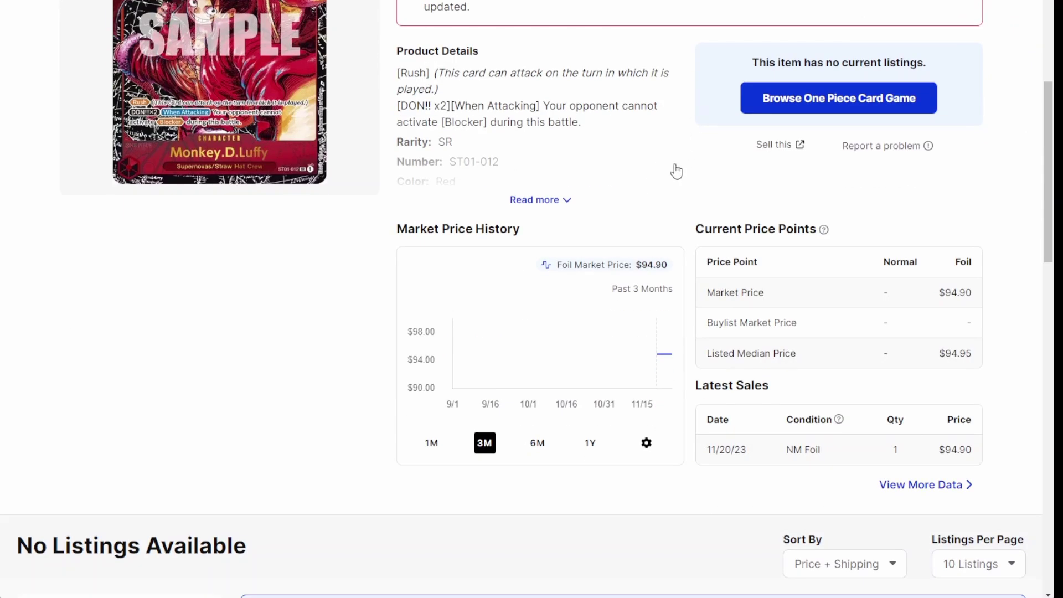
{"action": "scroll", "coordinate": [671, 172], "scroll_direction": "down", "scroll_amount": 3}
{"action": "key", "text": "ctrl+w"}
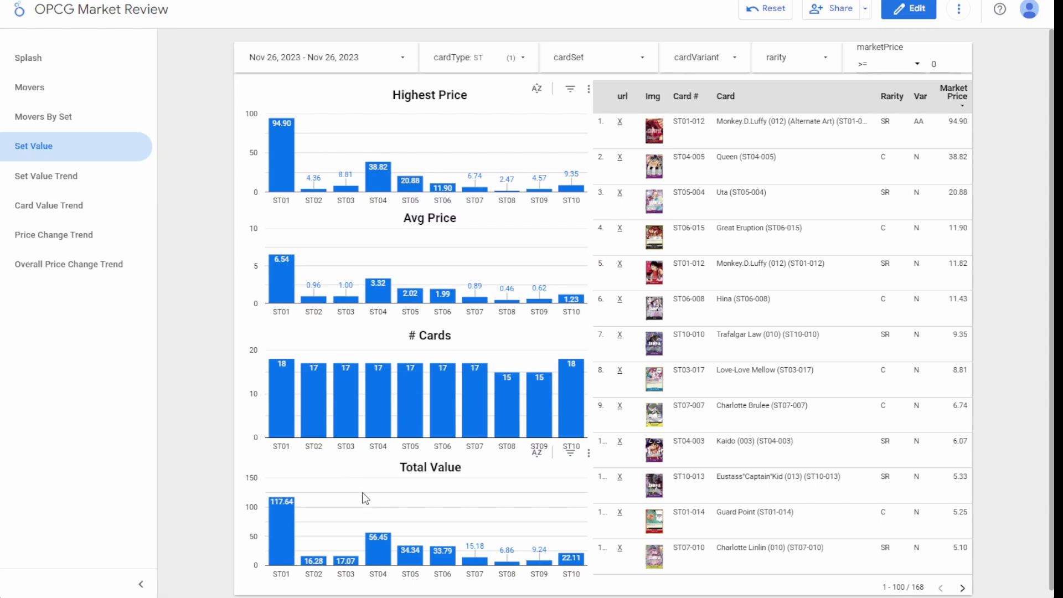
Cross-filter the Set Value page to ST04, showing 17 cards led by Queen at 38.82.
{"action": "left_click", "coordinate": [378, 548]}
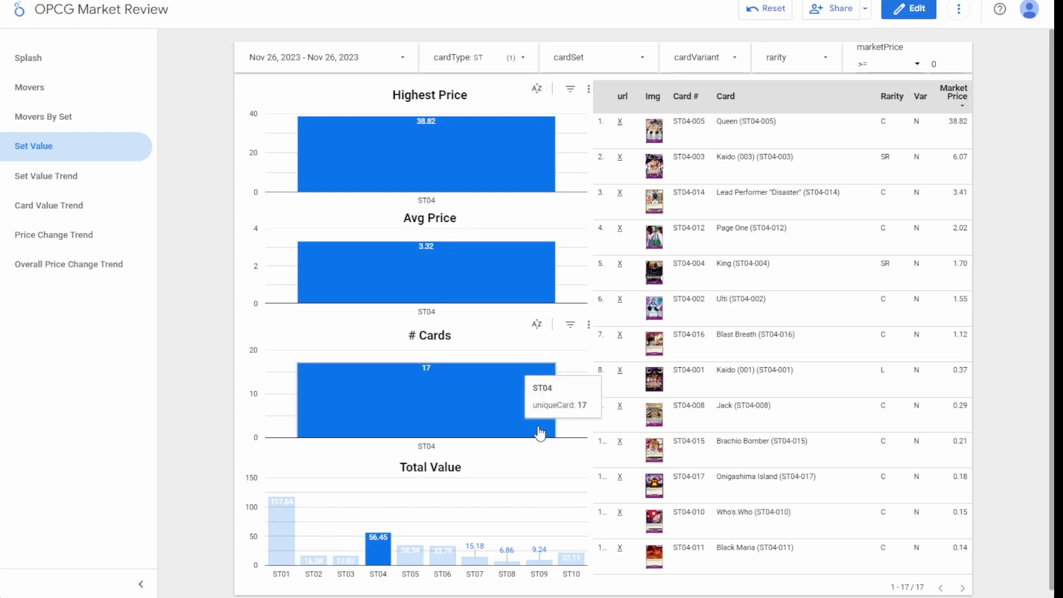
Cross-filter through ST05 and ST06, then settle on ST10 and scroll its 18-card table.
{"action": "left_click", "coordinate": [411, 565]}
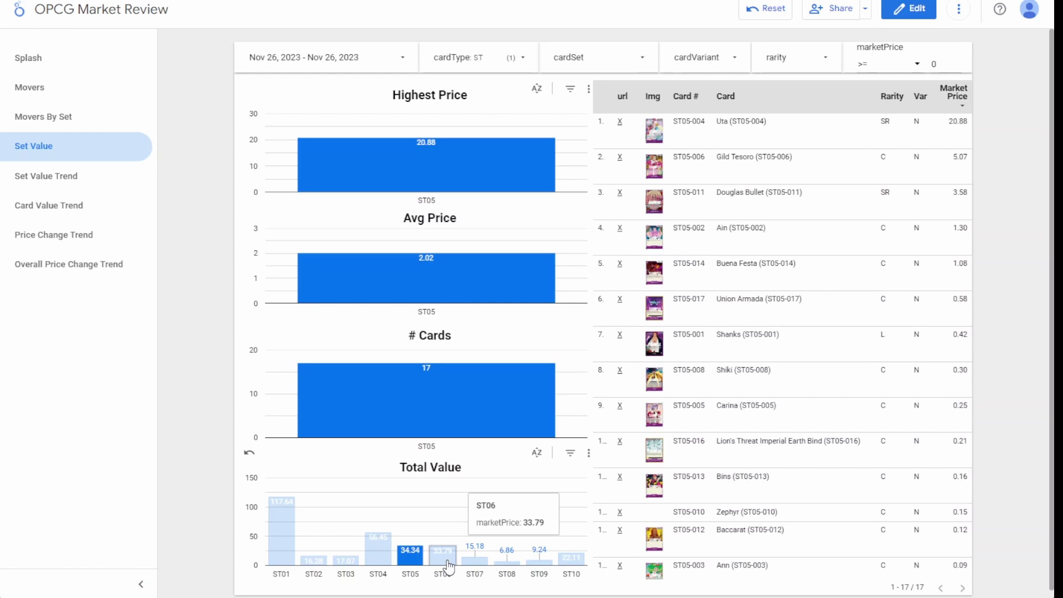
{"action": "left_click", "coordinate": [448, 565]}
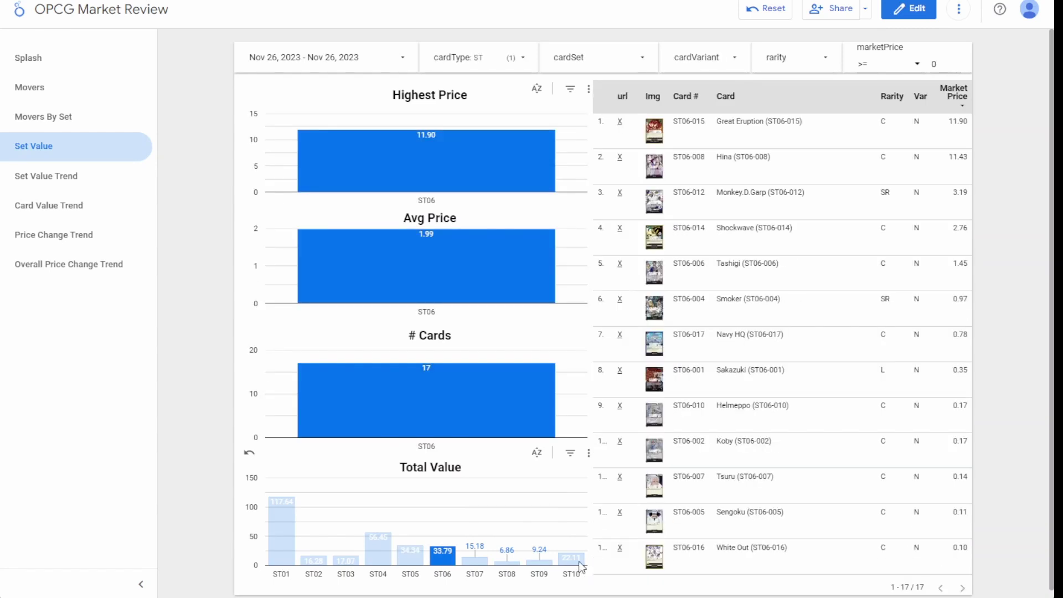
{"action": "left_click", "coordinate": [572, 562]}
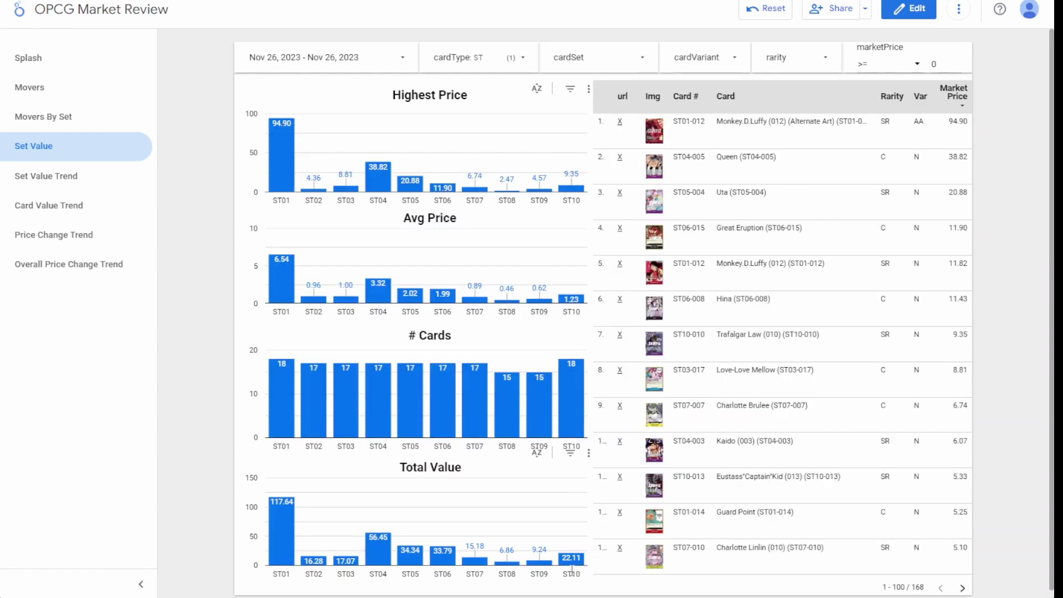
{"action": "left_click", "coordinate": [575, 568]}
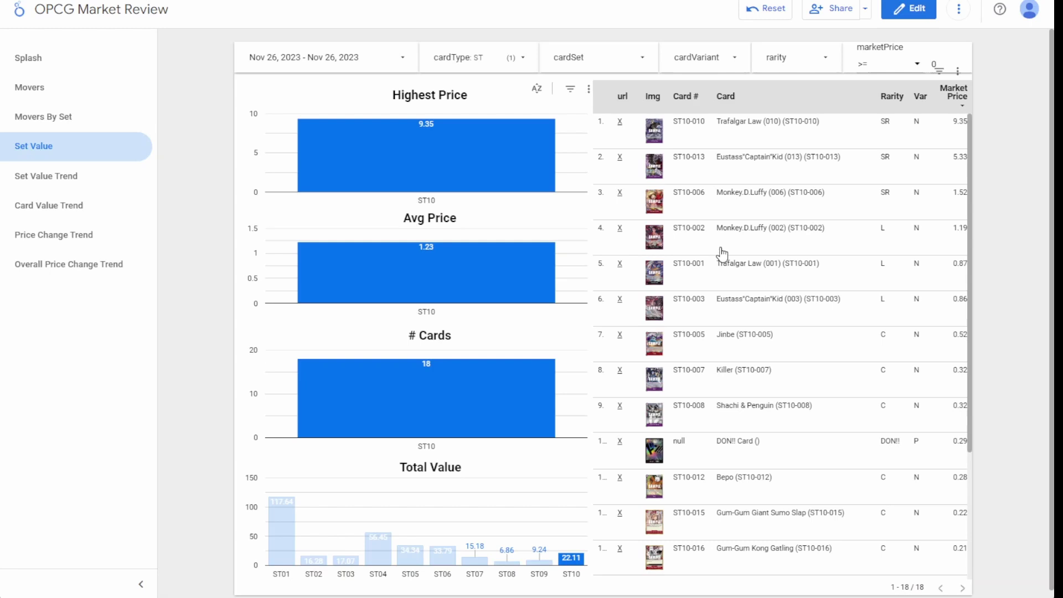
{"action": "scroll", "coordinate": [719, 255], "scroll_direction": "down", "scroll_amount": 5}
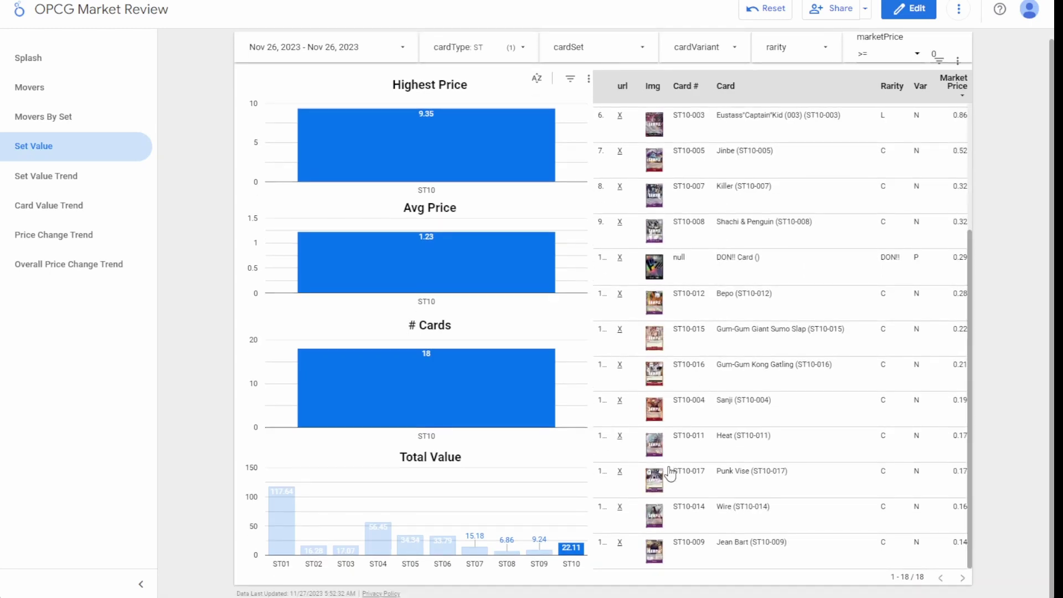
{"action": "scroll", "coordinate": [667, 470], "scroll_direction": "up", "scroll_amount": 5}
{"action": "scroll", "coordinate": [667, 468], "scroll_direction": "up", "scroll_amount": 1}
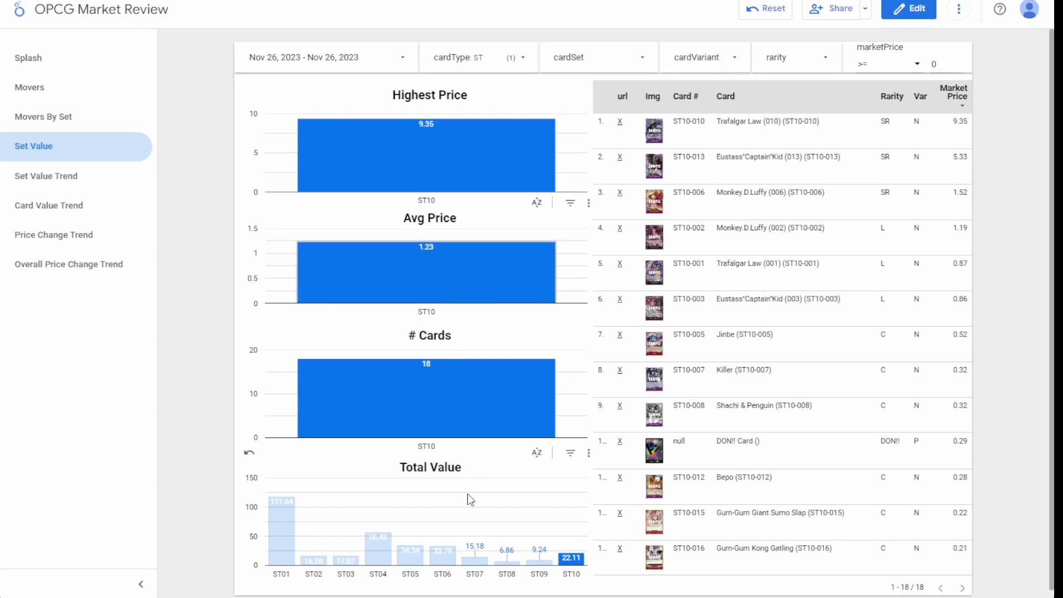
Switch to the Set Value Trend page charting daily ST set values.
{"action": "left_click", "coordinate": [110, 180]}
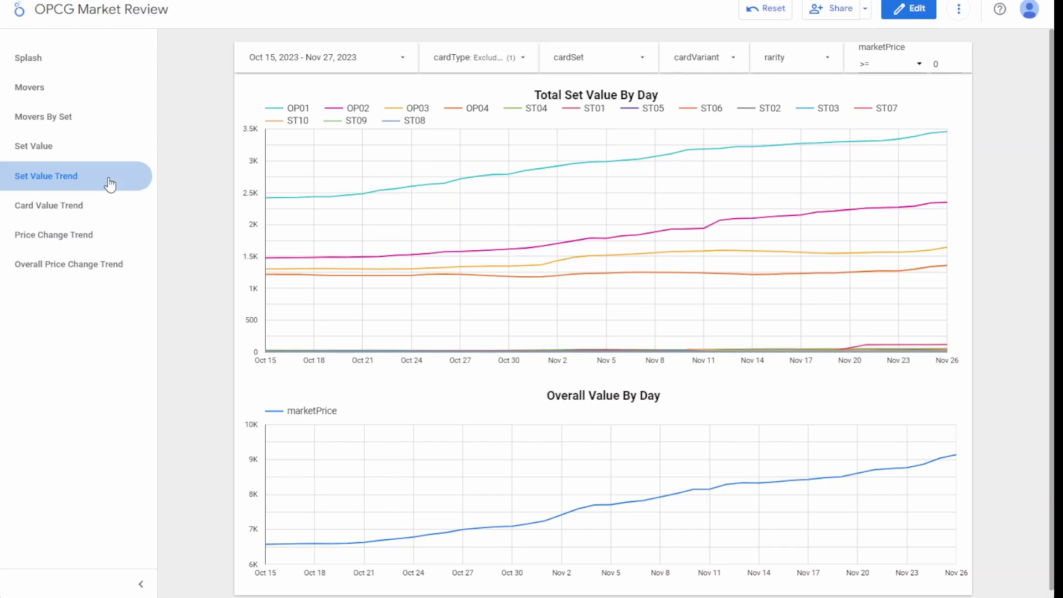
{"action": "mouse_move", "coordinate": [284, 200]}
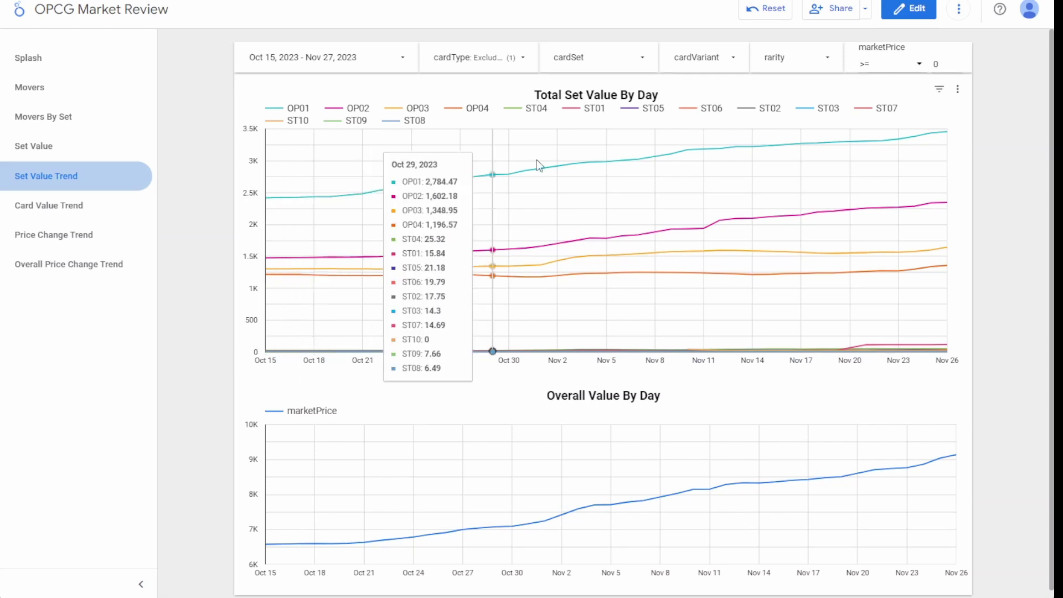
{"action": "mouse_move", "coordinate": [945, 136]}
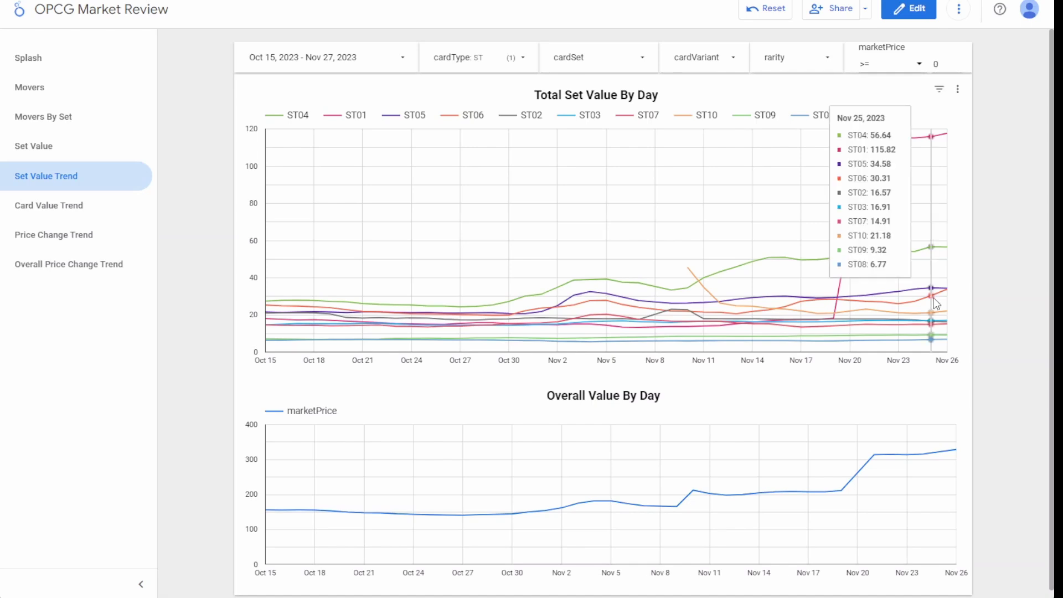
Add OP to the cardType filter so OP01–OP04 join the ST sets in the trend charts.
{"action": "left_click", "coordinate": [503, 63]}
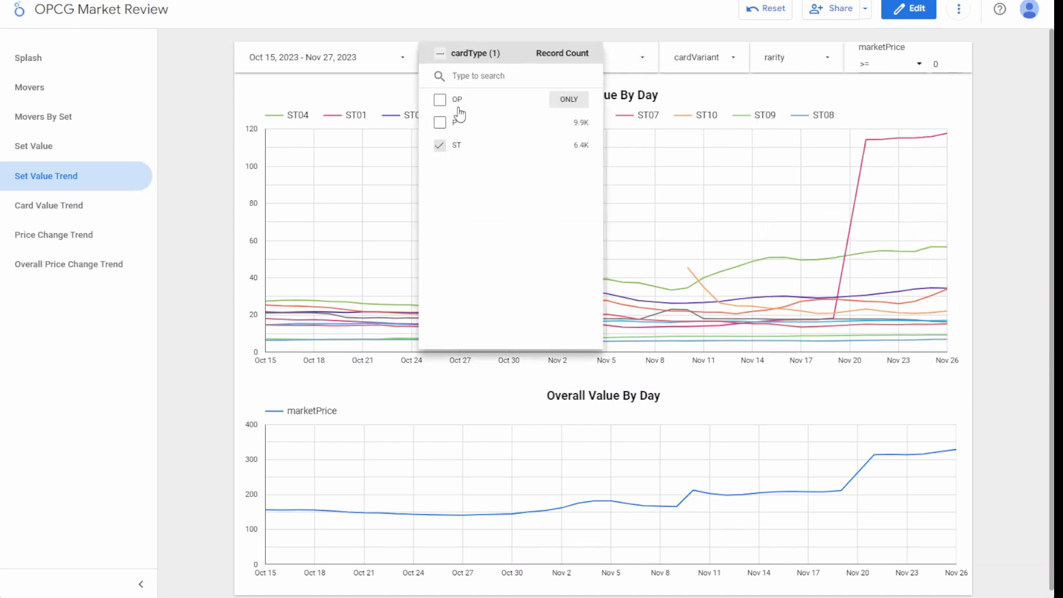
{"action": "left_click", "coordinate": [440, 99]}
{"action": "left_click", "coordinate": [1025, 179]}
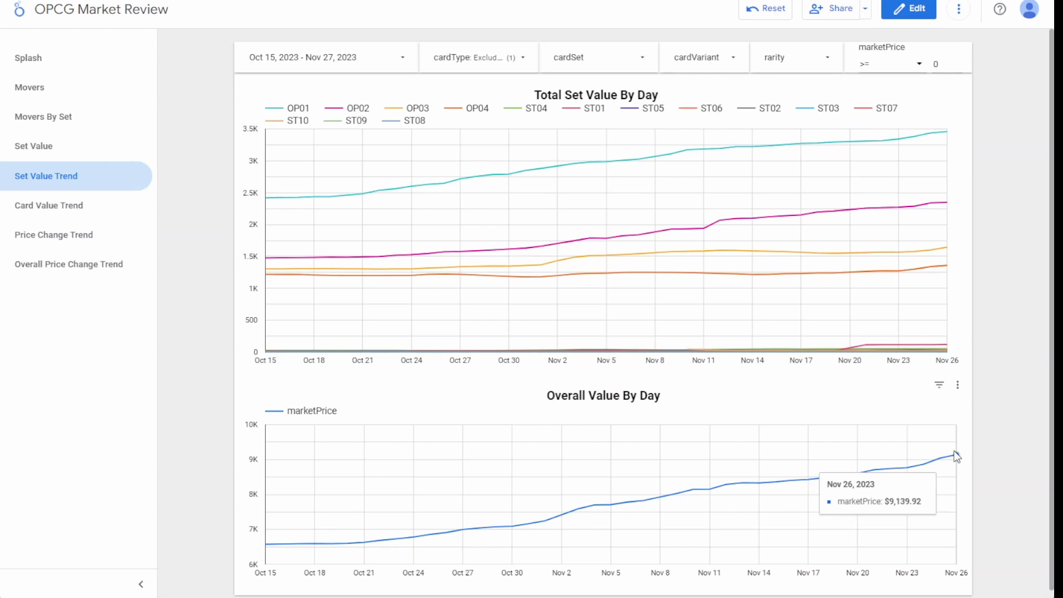
Switch to the Card Value Trend page to view daily card prices, led by Shanks (Parallel).
{"action": "left_click", "coordinate": [67, 204]}
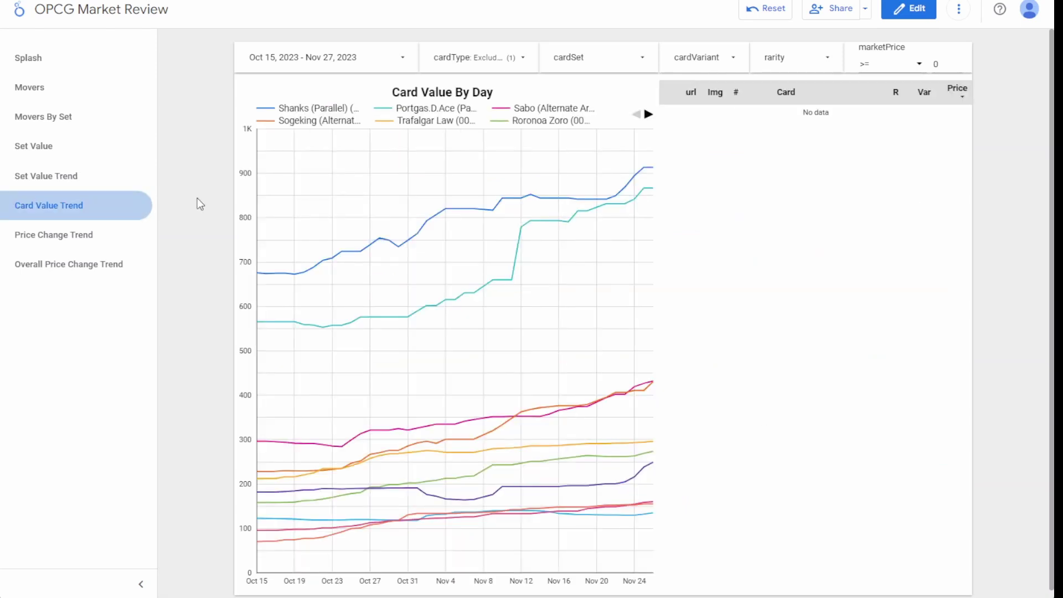
{"action": "mouse_move", "coordinate": [294, 222]}
{"action": "mouse_move", "coordinate": [440, 464]}
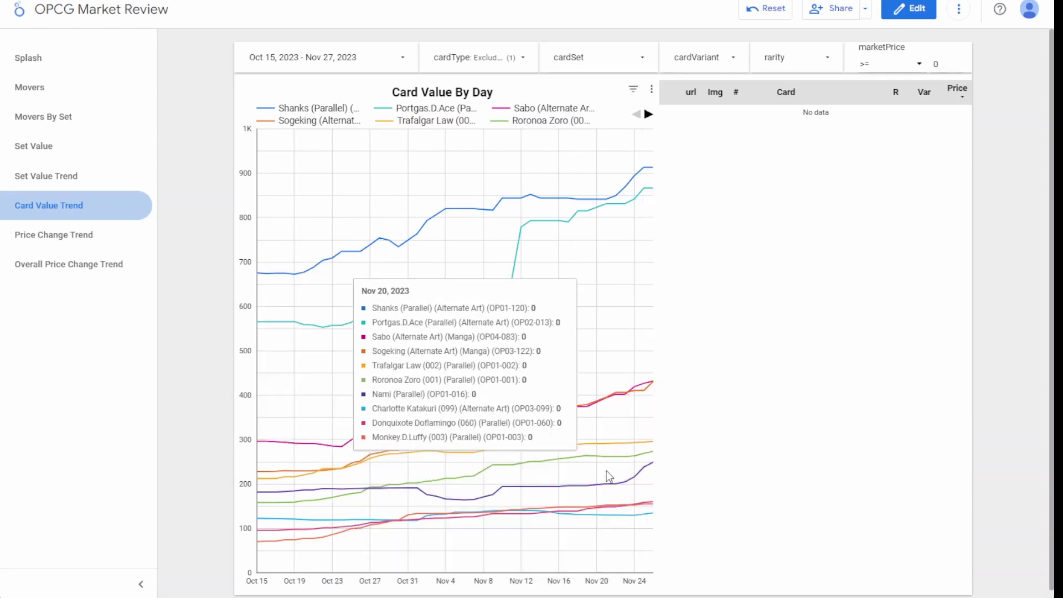